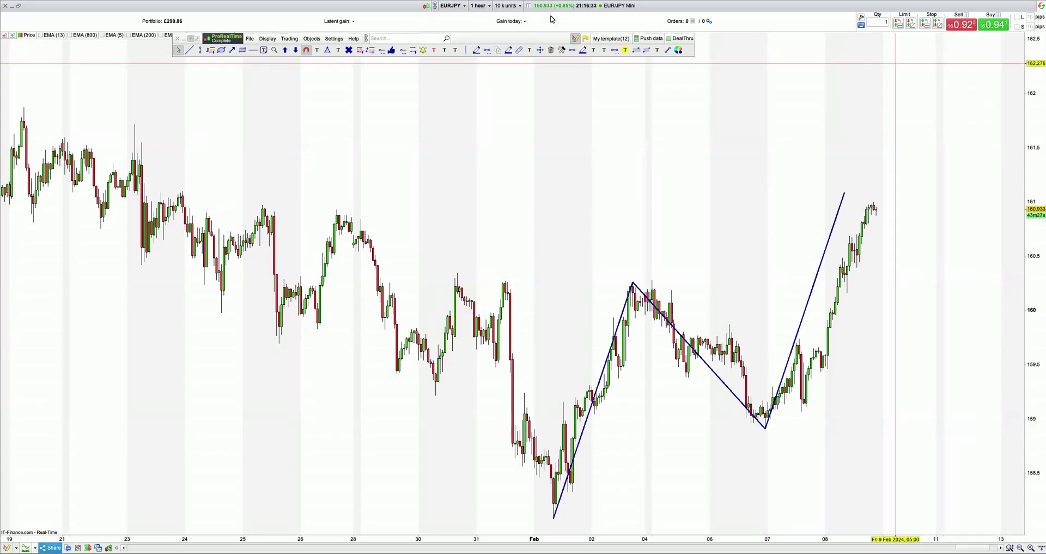
# - Delete the three existing zigzag trend lines from the EURJPY 1-hour chart
pyautogui.moveTo(553, 40); pyautogui.dragTo(388, 8)
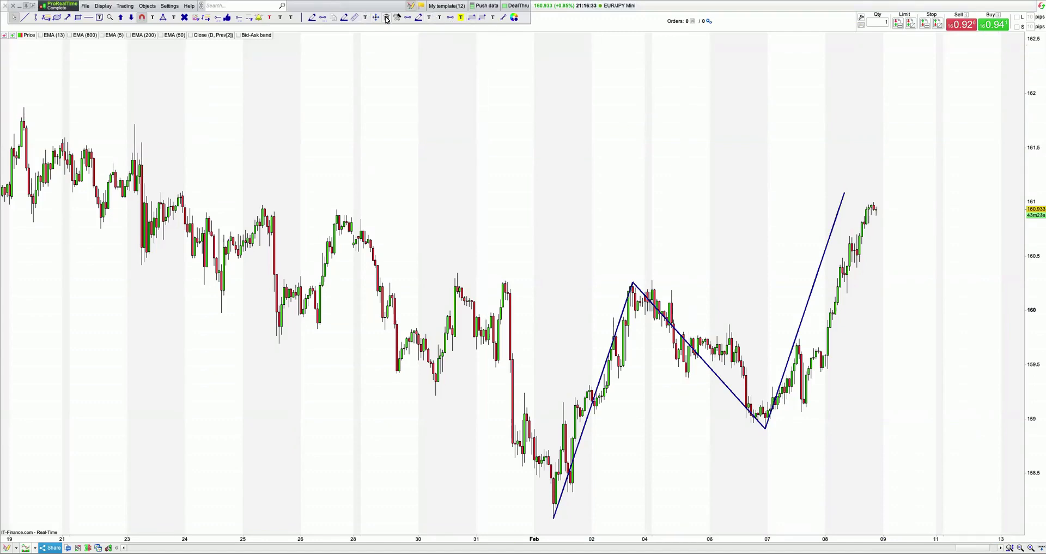
pyautogui.moveTo(713, 144); pyautogui.dragTo(638, 108)
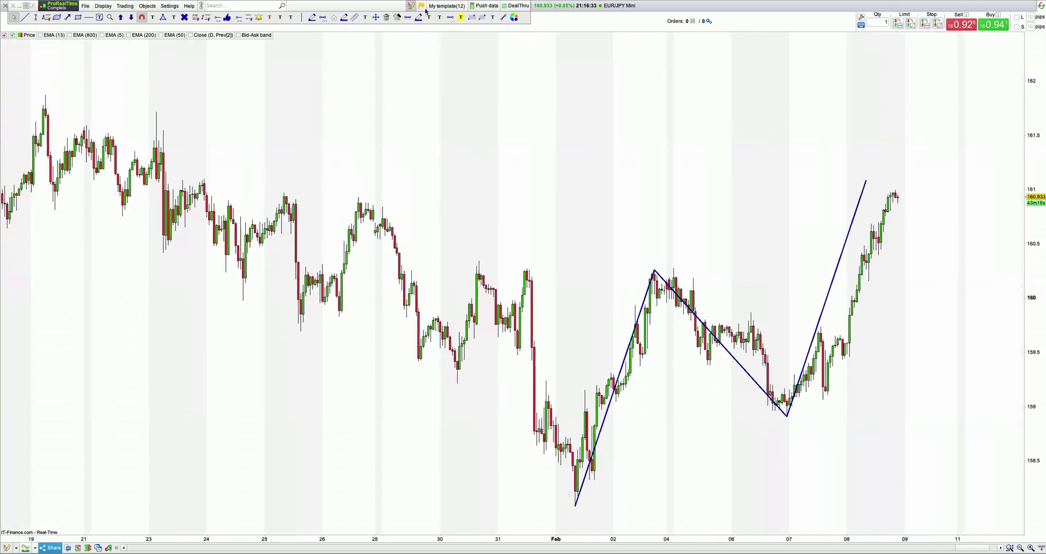
pyautogui.click(387, 17)
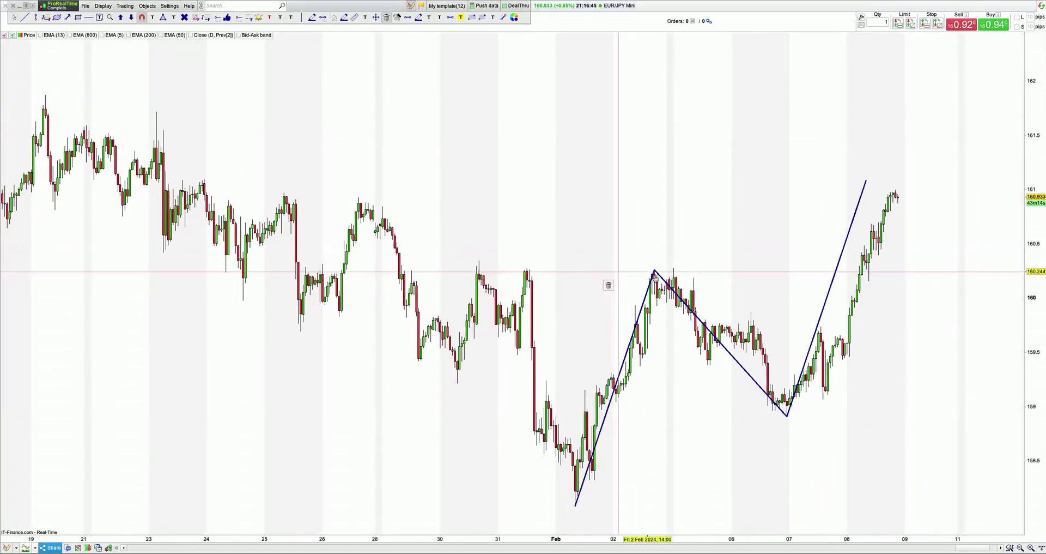
pyautogui.click(644, 294)
pyautogui.click(692, 311)
pyautogui.click(827, 294)
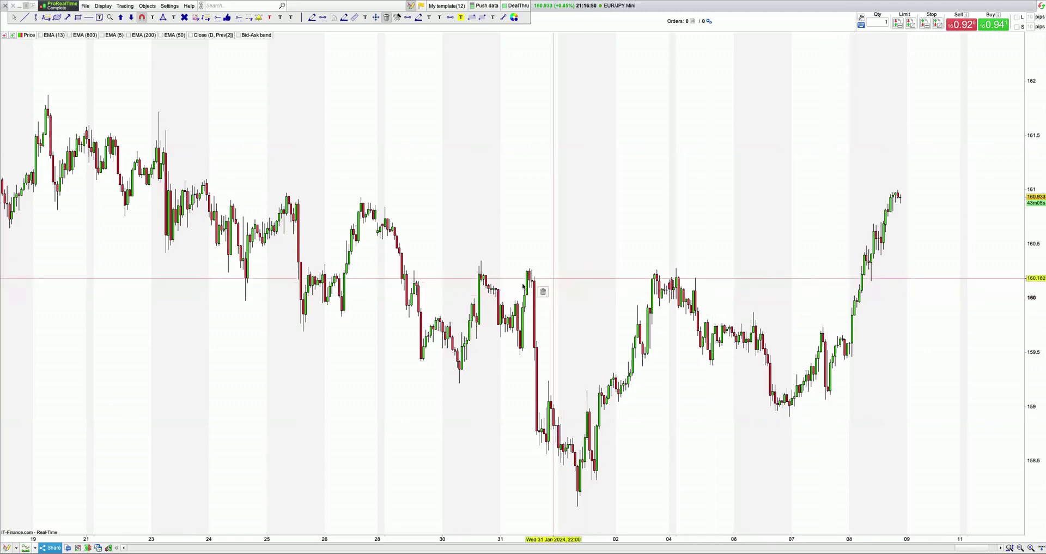
# - Draw a trend line from the 1 February low at about 158.09 up to the 2 February swing high at about 160.26
pyautogui.scroll(2, 518, 280)
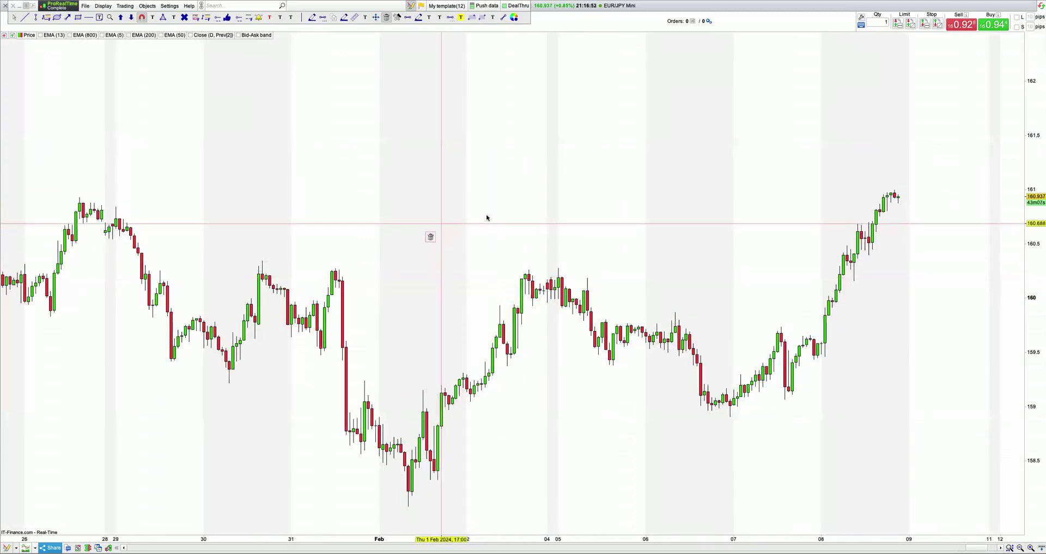
pyautogui.scroll(-3, 482, 223)
pyautogui.moveTo(609, 200); pyautogui.dragTo(562, 157)
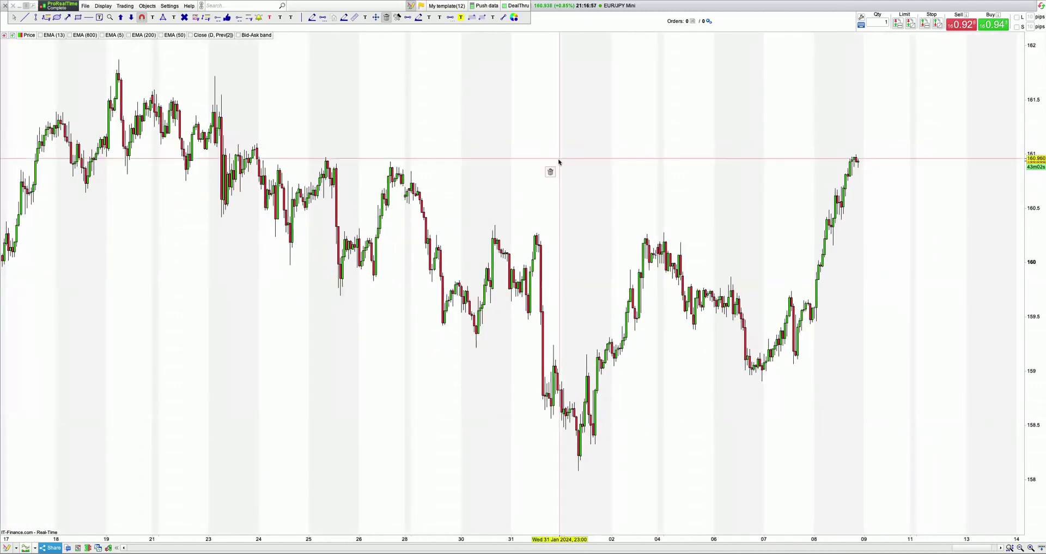
pyautogui.click(504, 17)
pyautogui.moveTo(573, 478)
pyautogui.mouseDown()
pyautogui.moveTo(665, 215)
pyautogui.moveTo(647, 234)
pyautogui.mouseUp()
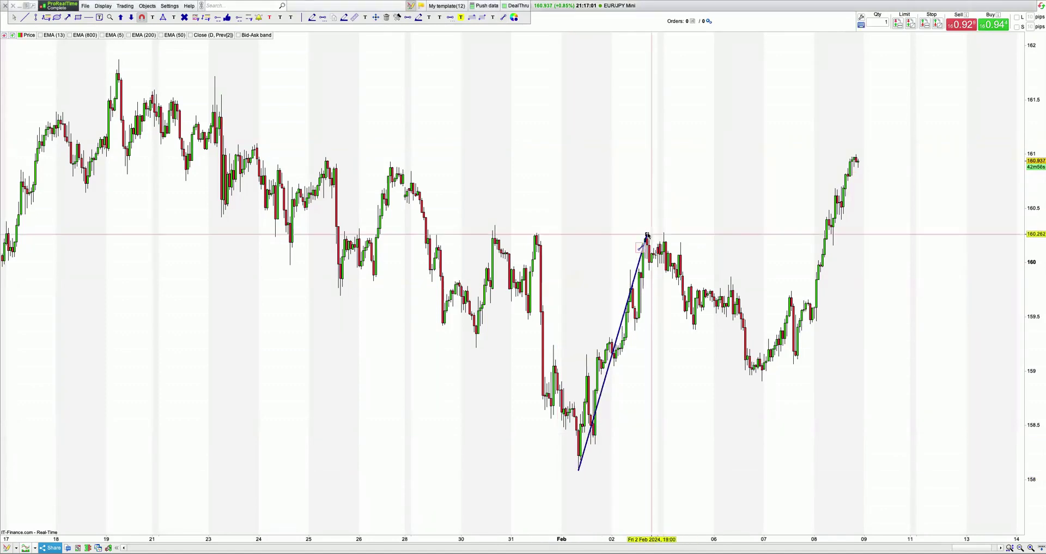
# - Add the yellow text label A below the trend line's low and the label B above its high
pyautogui.click(461, 17)
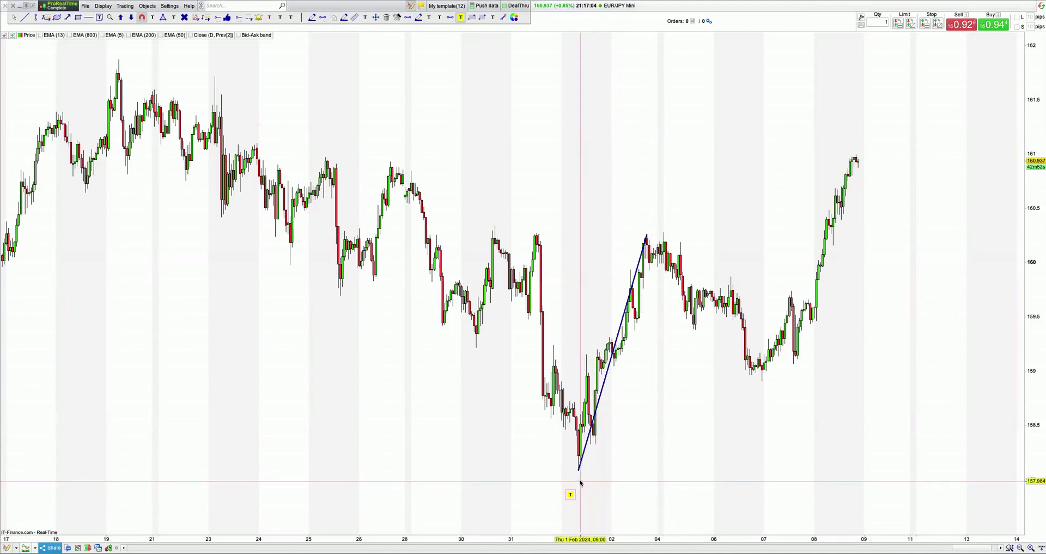
pyautogui.moveTo(581, 481)
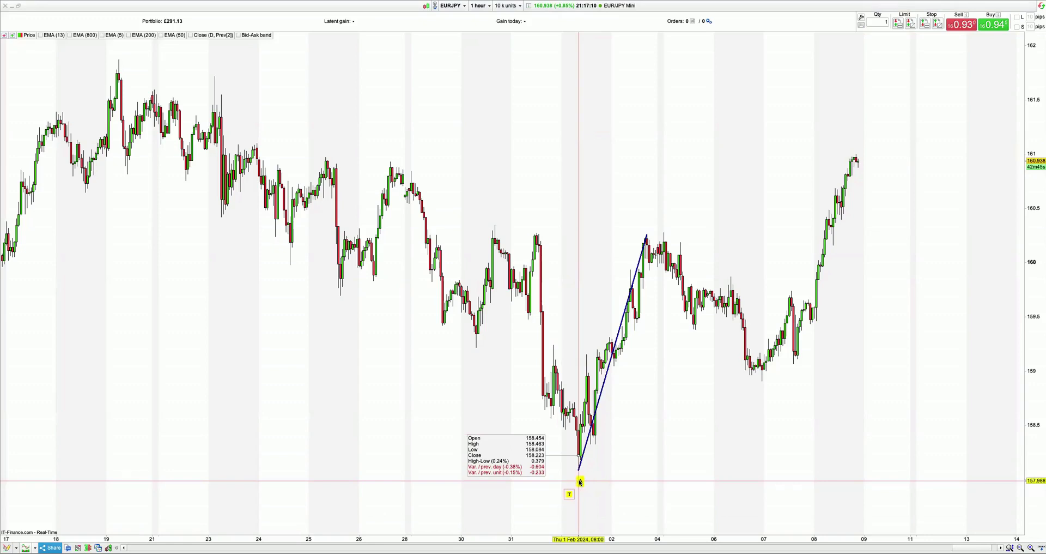
pyautogui.click(579, 481)
pyautogui.click(646, 226)
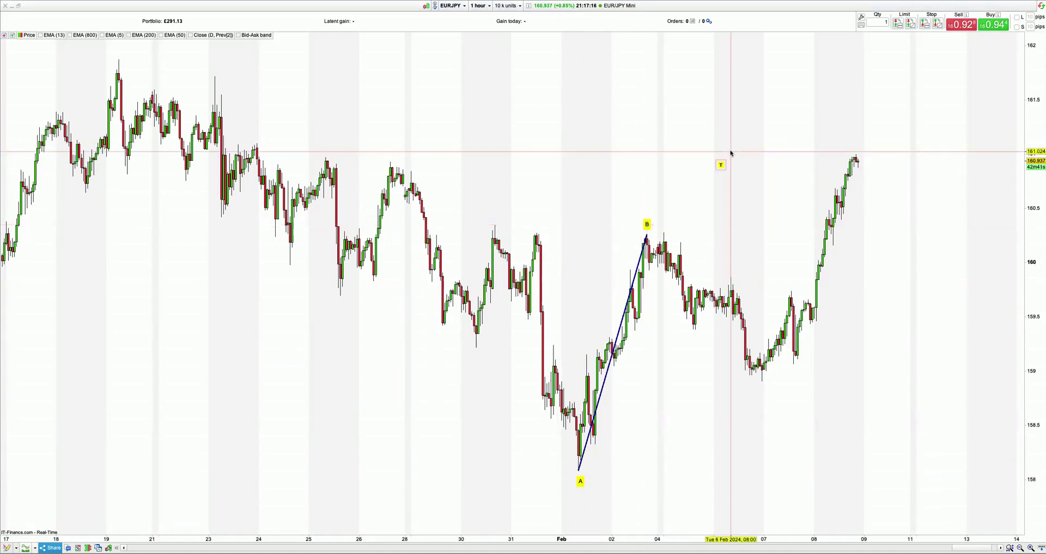
# - Duplicate the AB line and position the copy so that it starts at the 6 February low, at about 158.91
pyautogui.moveTo(458, 6)
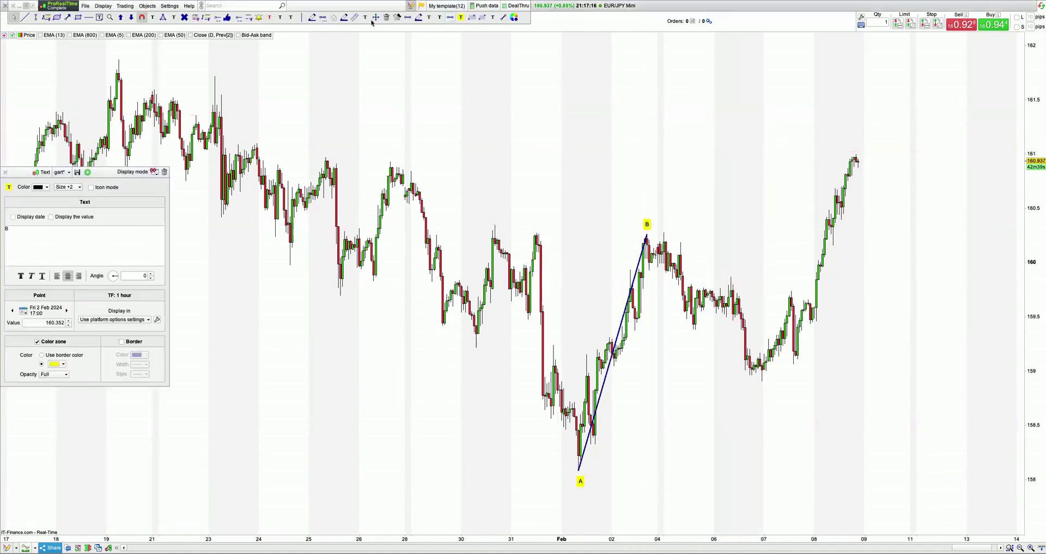
pyautogui.click(332, 18)
pyautogui.click(645, 234)
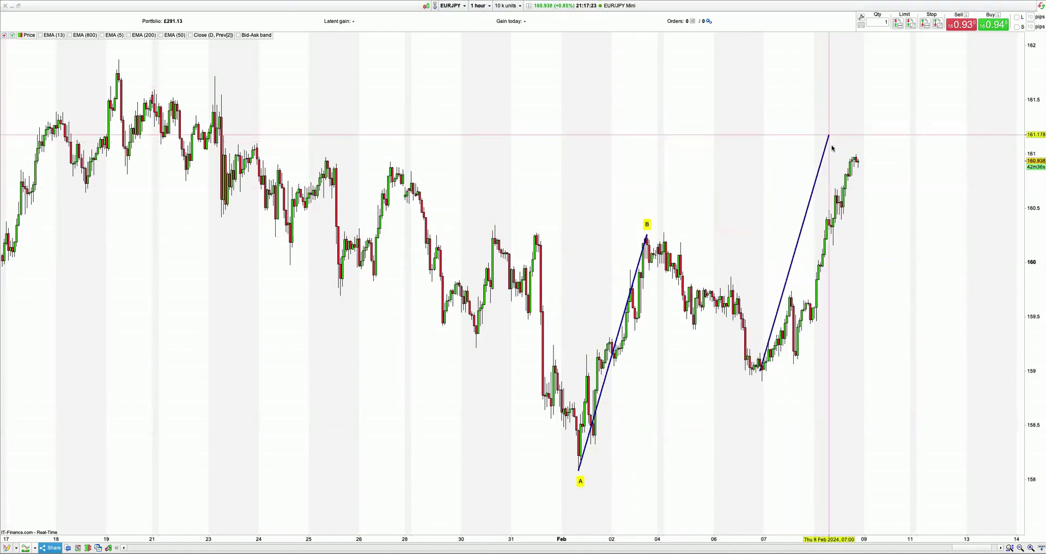
pyautogui.moveTo(831, 150); pyautogui.dragTo(831, 149)
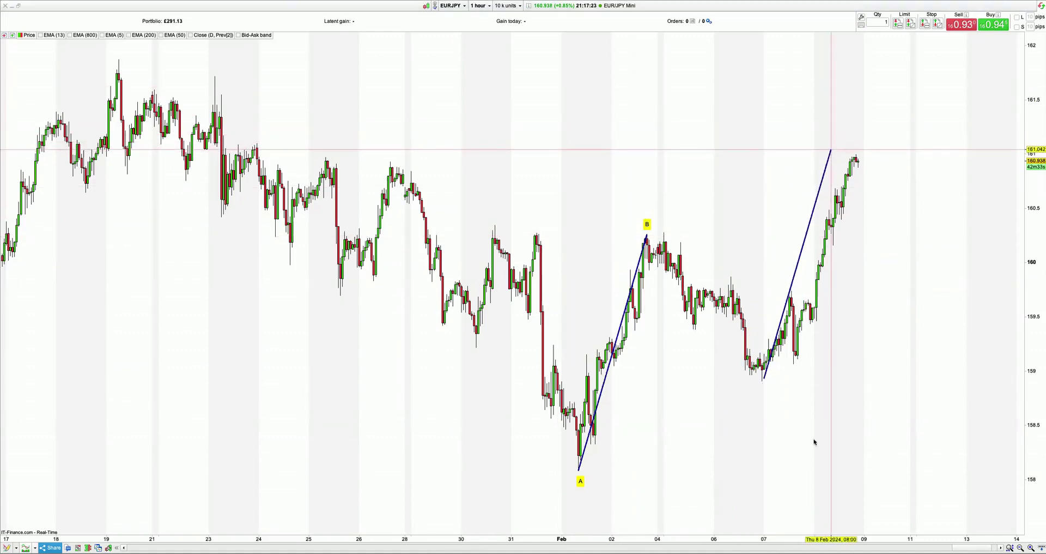
pyautogui.rightClick(764, 379)
pyautogui.click(779, 414)
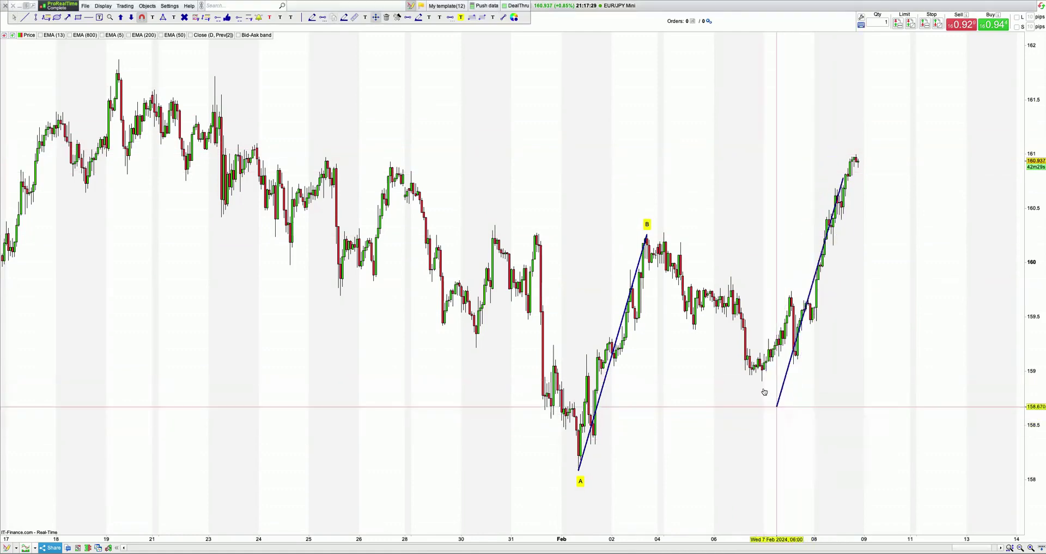
pyautogui.click(763, 387)
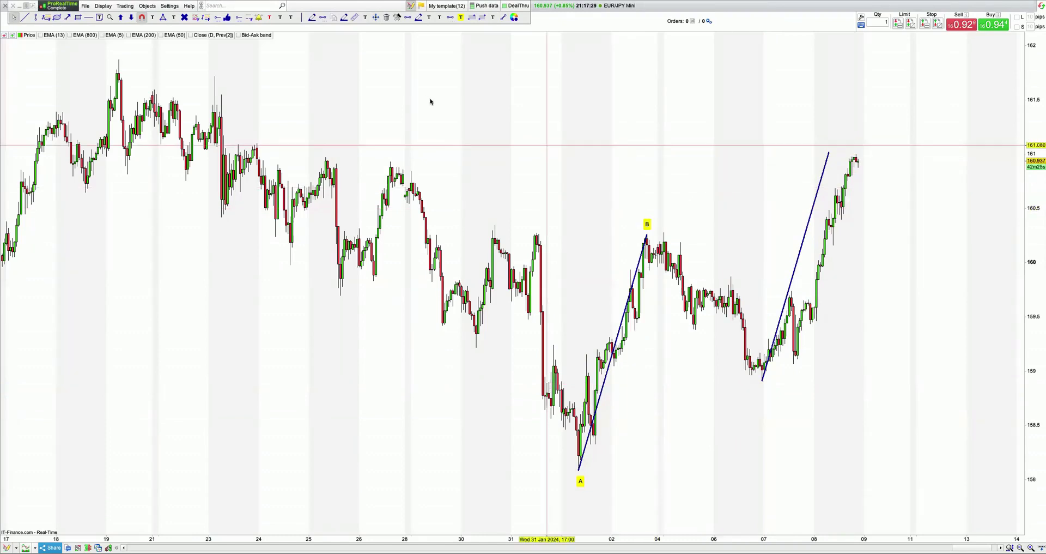
# - Add the yellow text label C below the 6 February low and the label D above the latest high
pyautogui.click(461, 18)
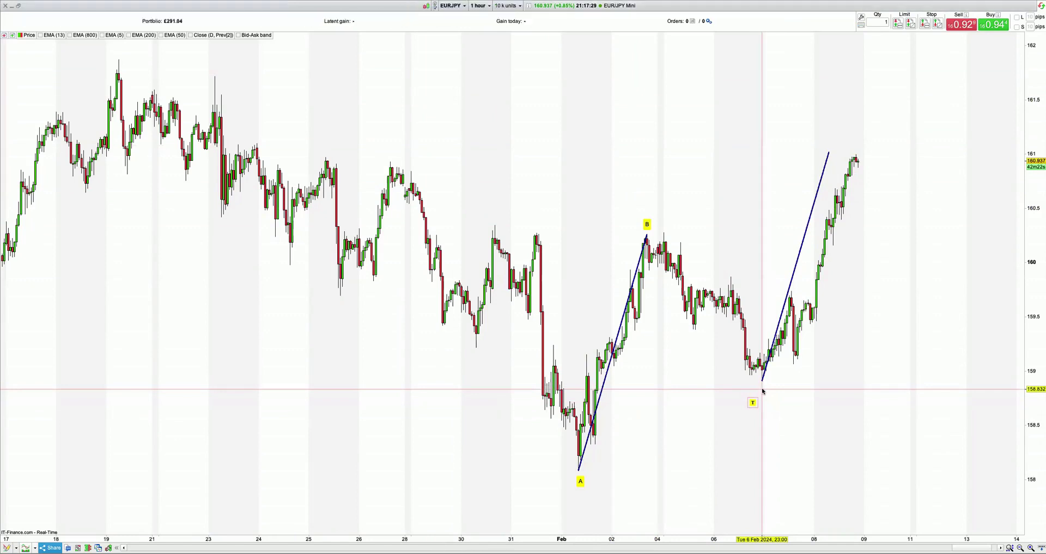
pyautogui.moveTo(763, 390)
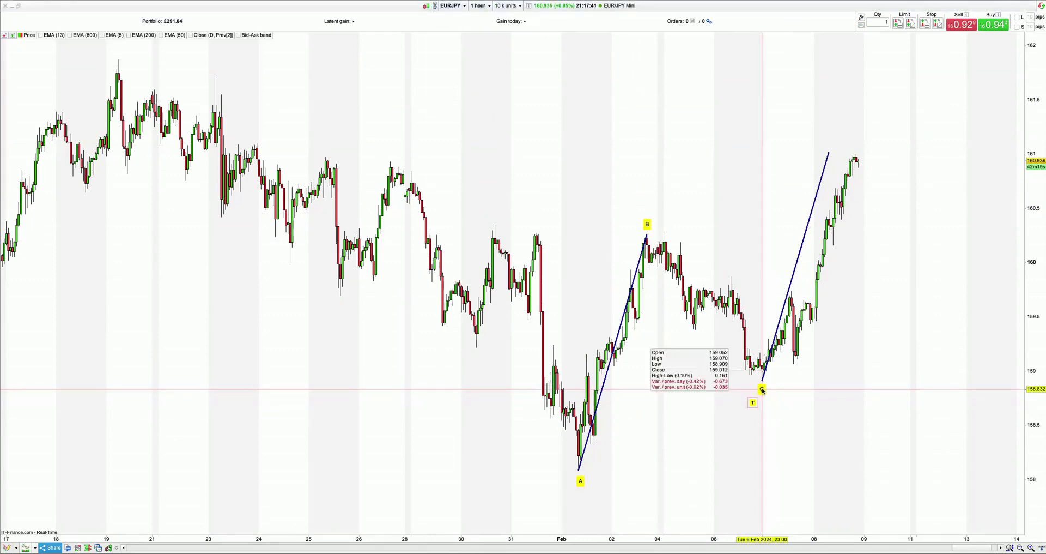
pyautogui.click(855, 145)
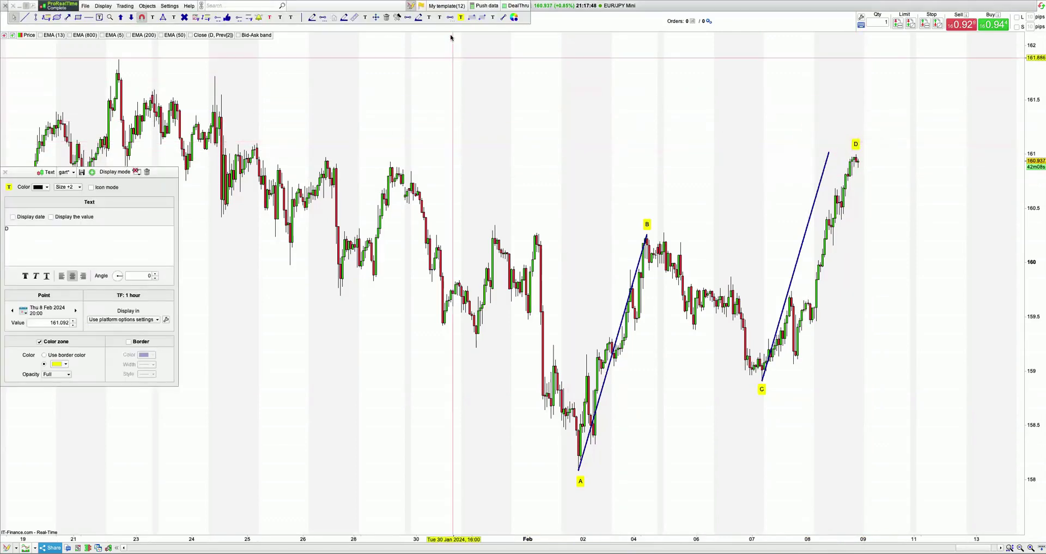
# - Draw a trend line from point B down to point C, joining the two parallel legs
pyautogui.scroll(4, 420, 27)
pyautogui.scroll(-2, 601, 159)
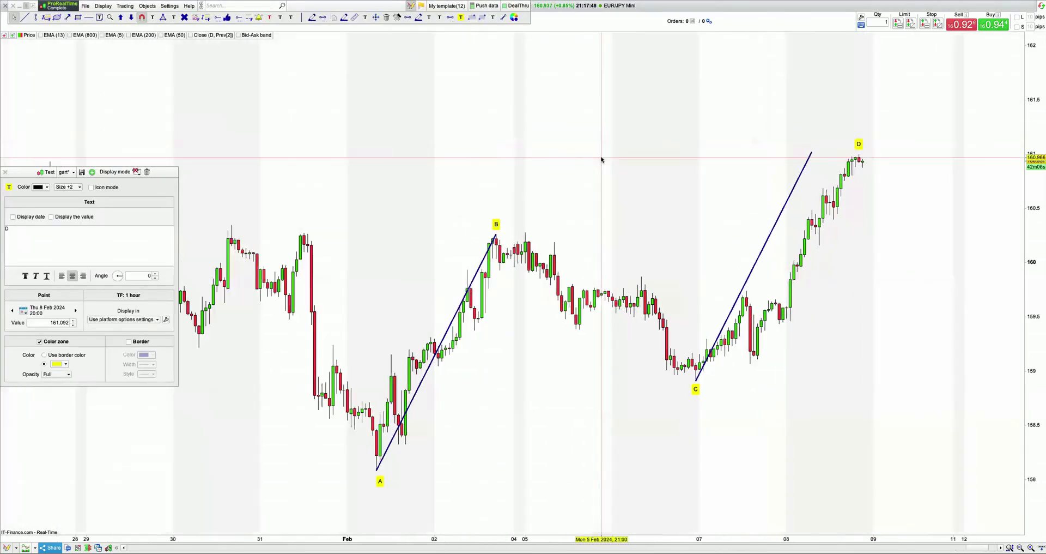
pyautogui.scroll(-2, 601, 159)
pyautogui.moveTo(584, 147); pyautogui.dragTo(526, 136)
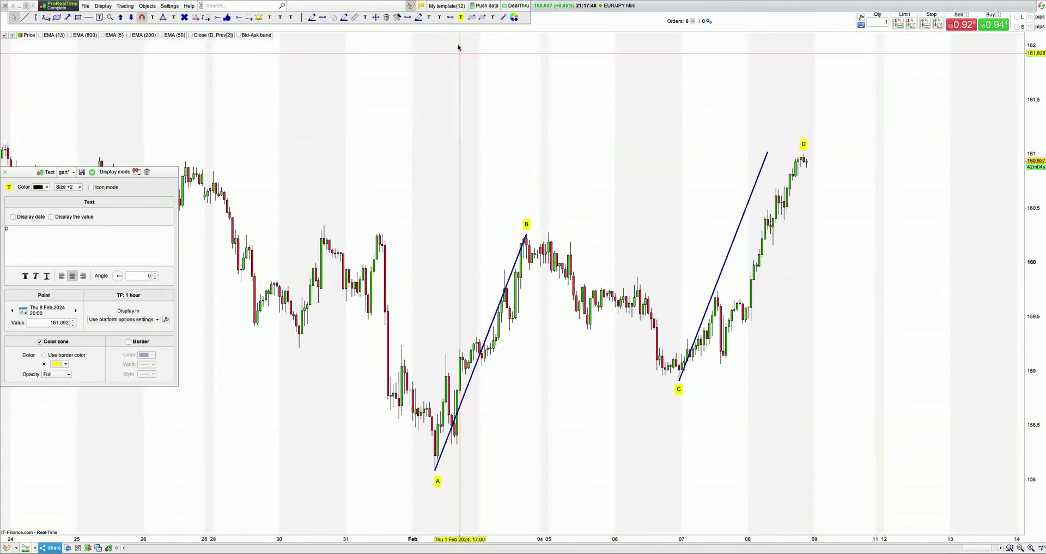
pyautogui.click(503, 18)
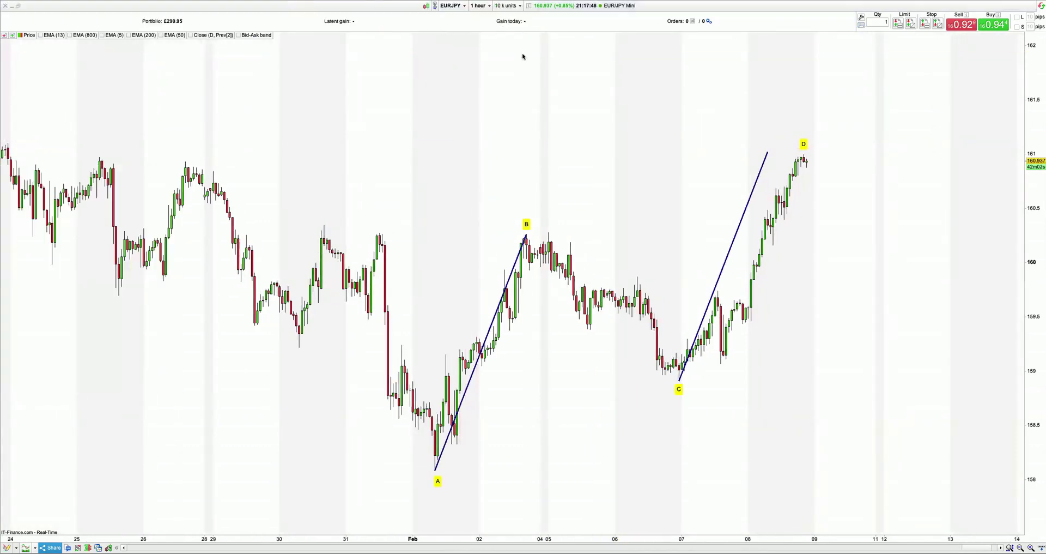
pyautogui.click(527, 234)
pyautogui.moveTo(682, 354); pyautogui.dragTo(679, 382)
pyautogui.moveTo(430, 19)
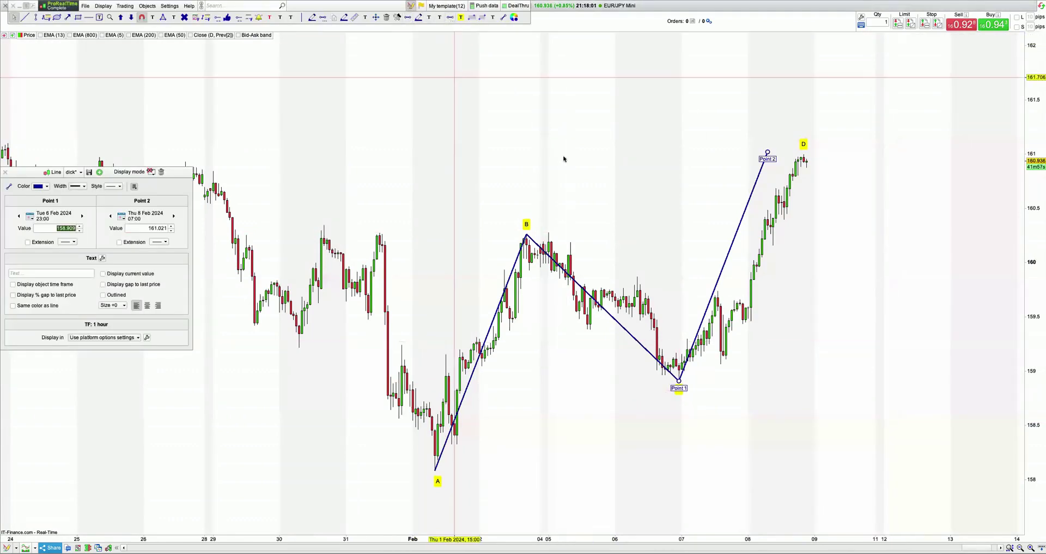
pyautogui.click(4, 173)
# - Draw a Fibonacci retracement from the 19 January high at 161.870 to the low at point A, 158.090
pyautogui.hscroll(-5, 199, 78)
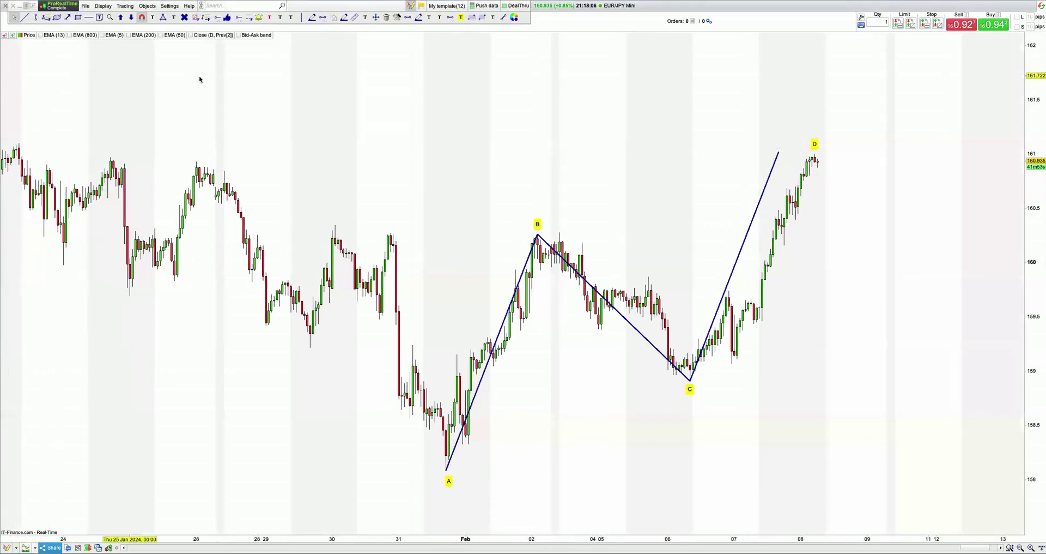
pyautogui.hscroll(-8, 318, 77)
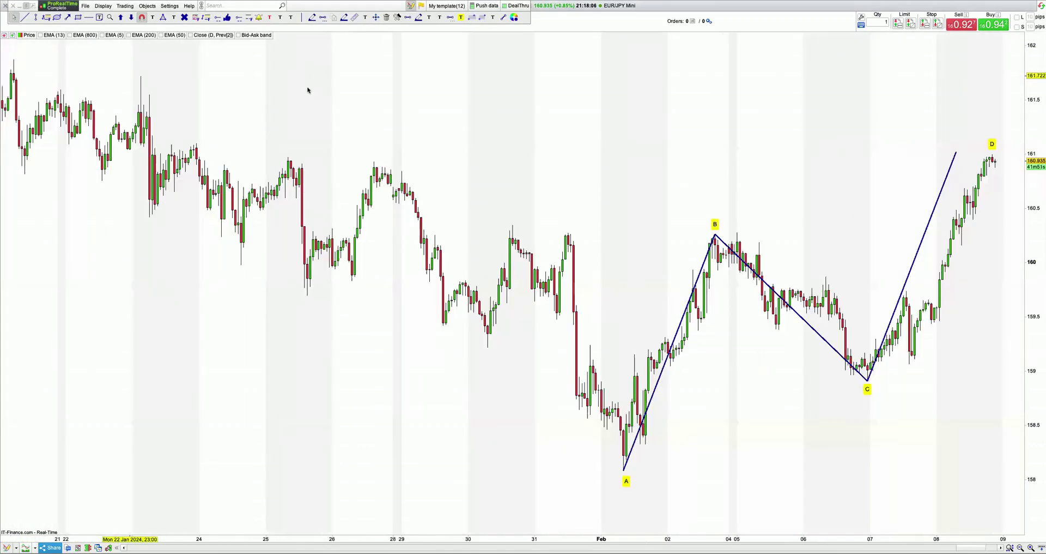
pyautogui.scroll(-1, 274, 122)
pyautogui.moveTo(467, 110); pyautogui.dragTo(383, 108)
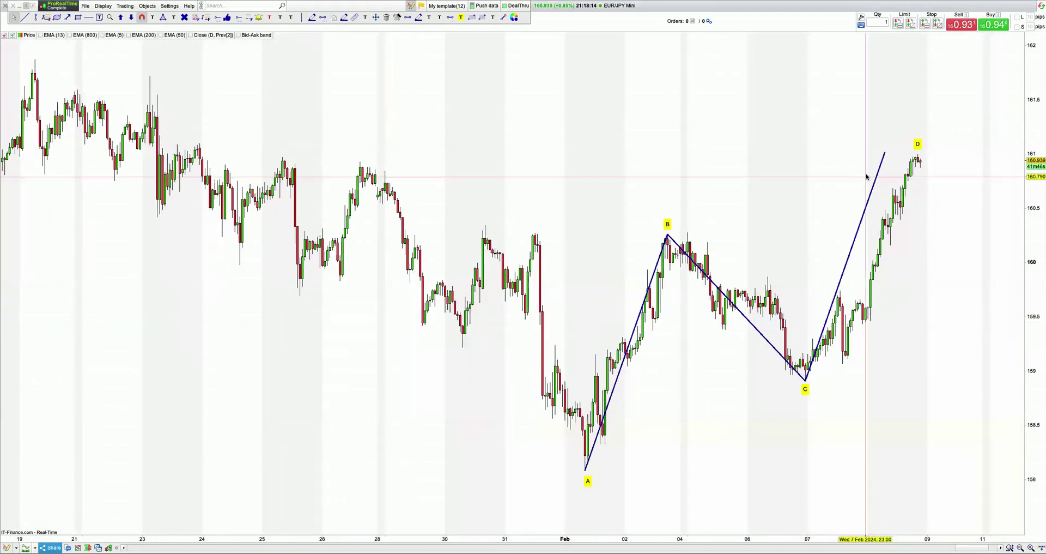
pyautogui.moveTo(881, 156)
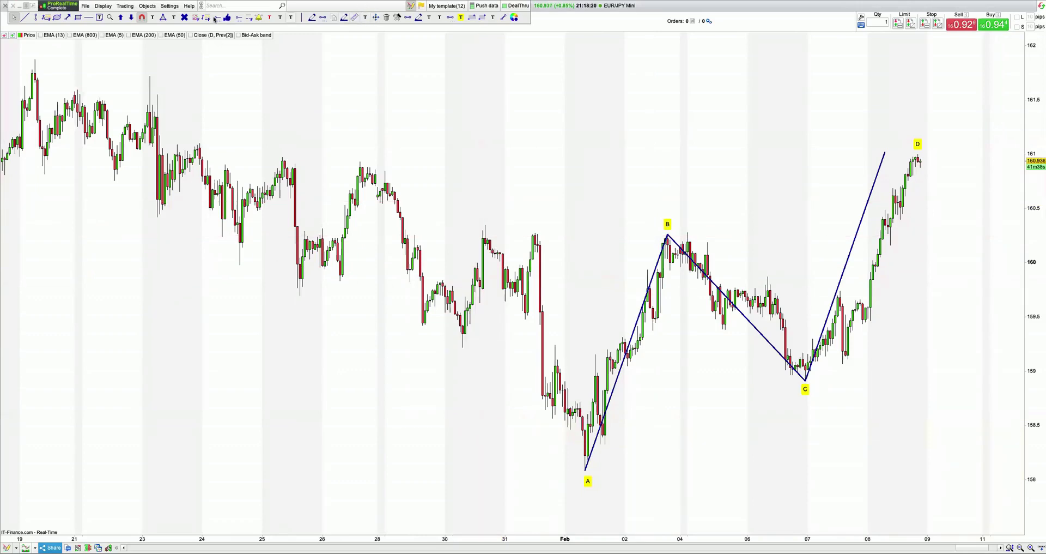
pyautogui.click(194, 17)
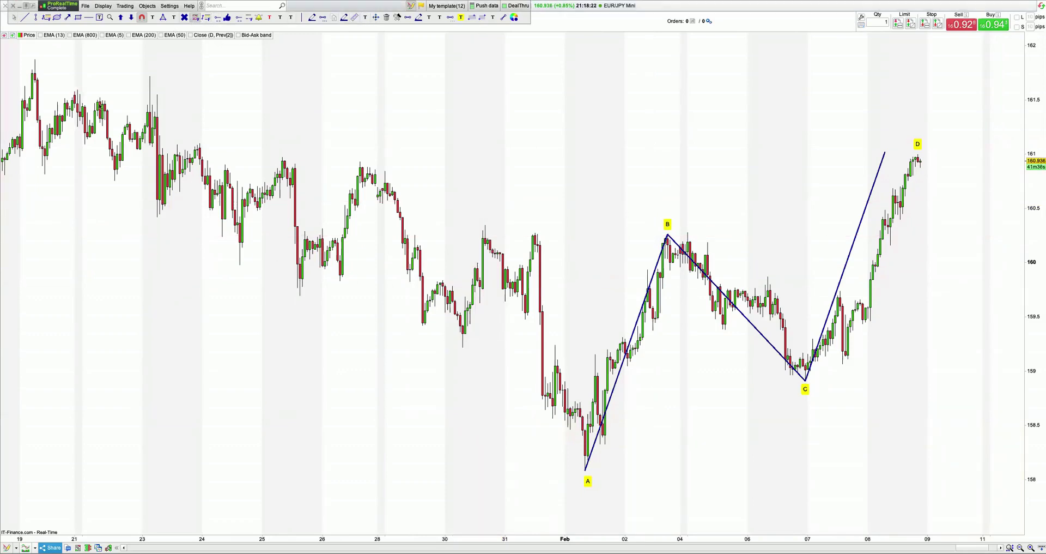
pyautogui.moveTo(36, 60); pyautogui.dragTo(963, 472)
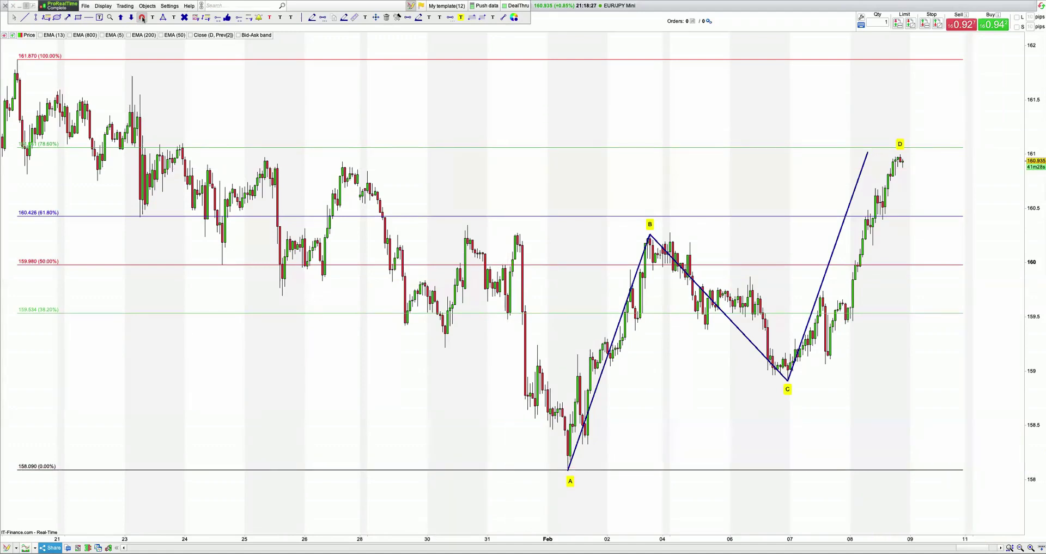
# - Draw two filled triangles, one joining the 19 January high, A and B, the other joining B, C and the copied line's upper end
pyautogui.click(162, 17)
pyautogui.click(18, 59)
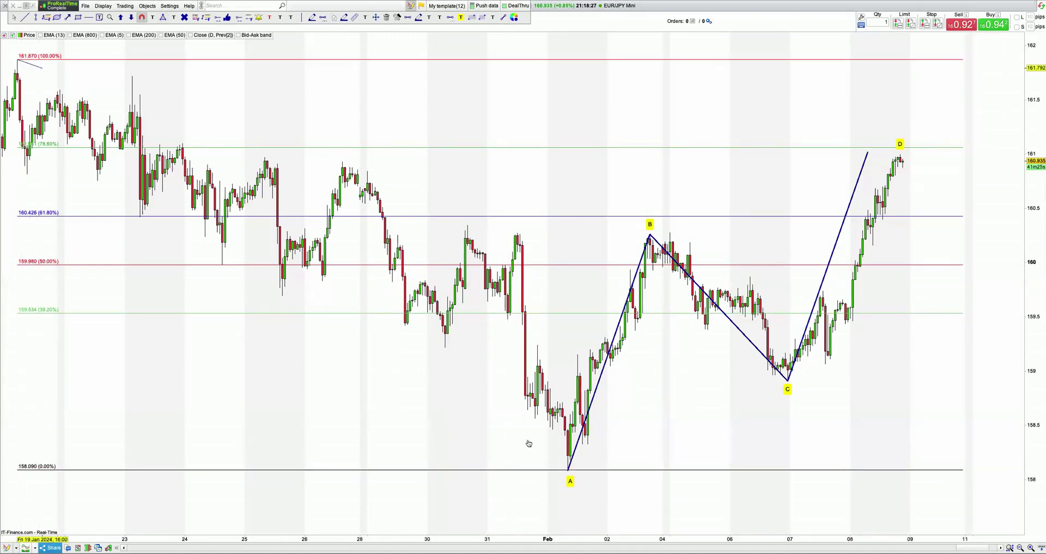
pyautogui.moveTo(563, 486); pyautogui.dragTo(566, 478)
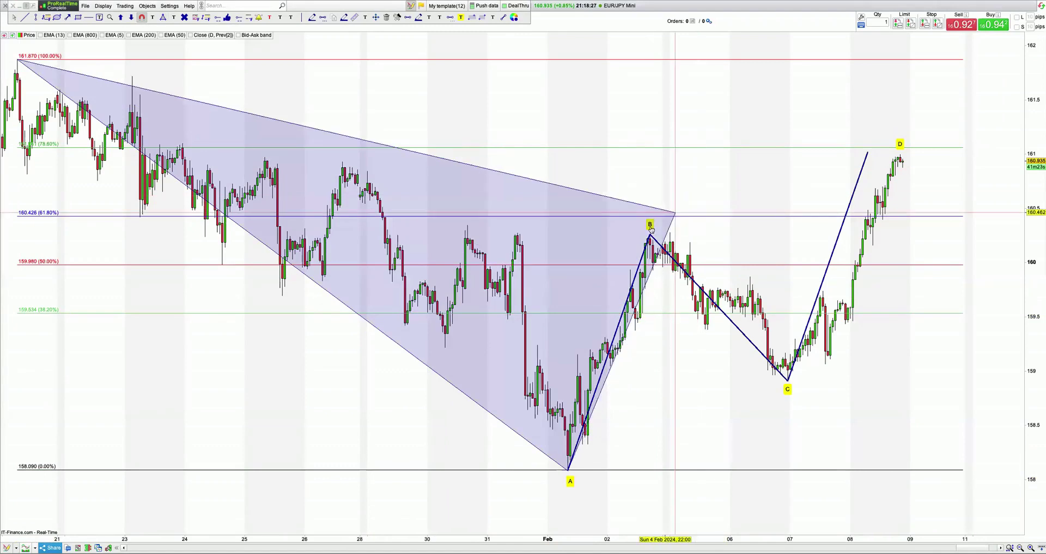
pyautogui.click(650, 235)
pyautogui.click(649, 235)
pyautogui.moveTo(796, 398); pyautogui.dragTo(789, 381)
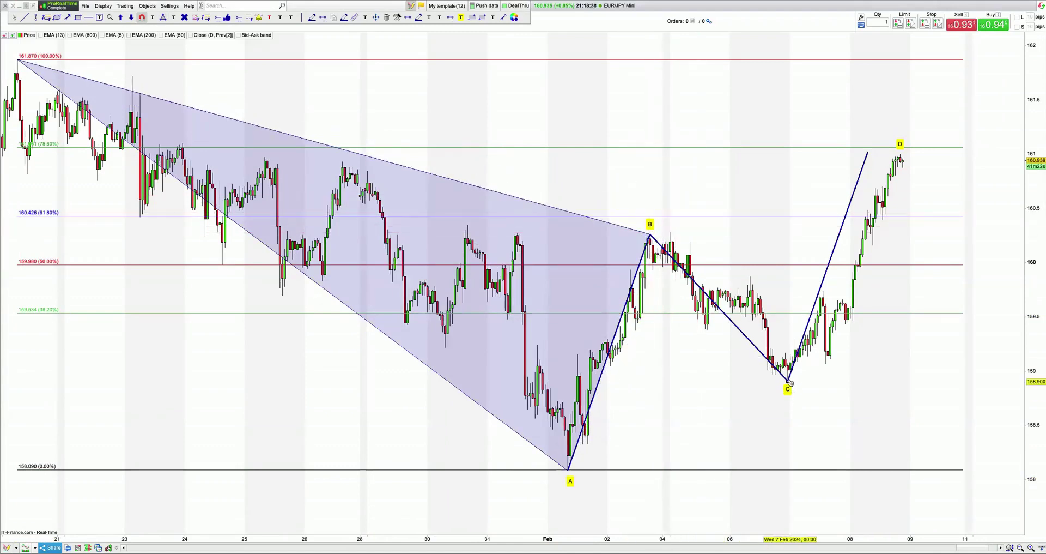
pyautogui.click(867, 151)
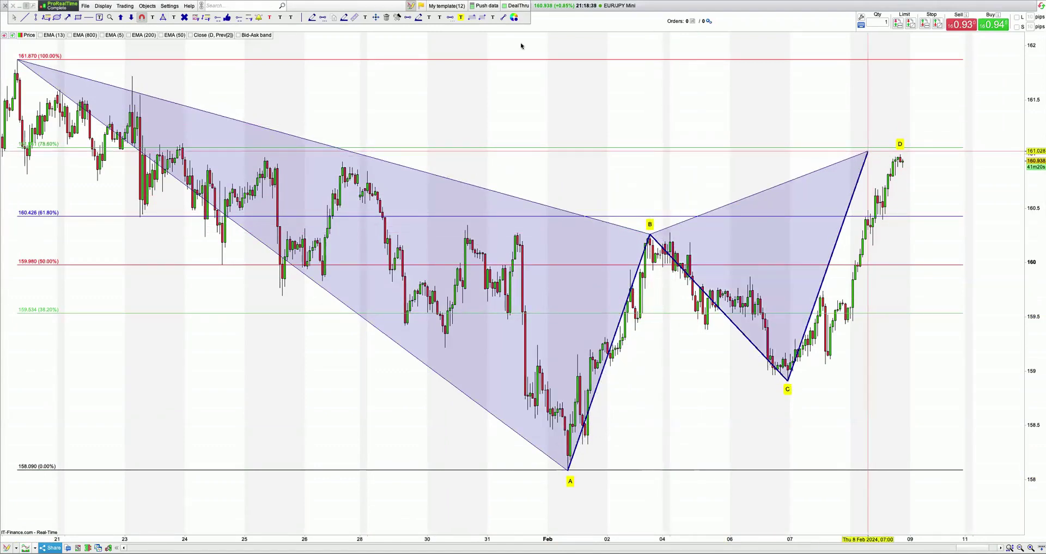
# - Draw a short horizontal line at about 161.02 beside D and add the yellow text label X near the 19 January high
pyautogui.click(406, 17)
pyautogui.moveTo(859, 152); pyautogui.dragTo(932, 151)
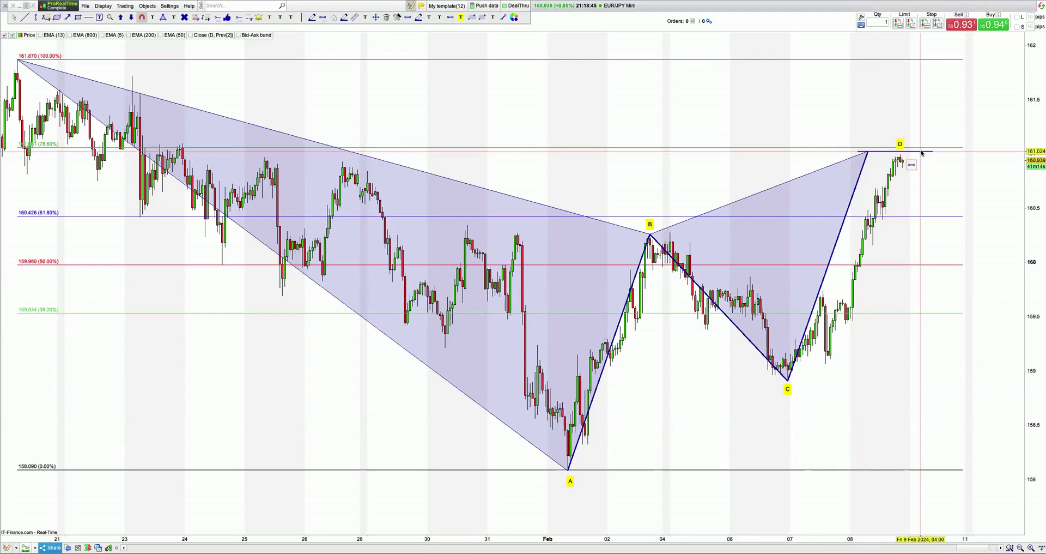
pyautogui.scroll(-3, 545, 93)
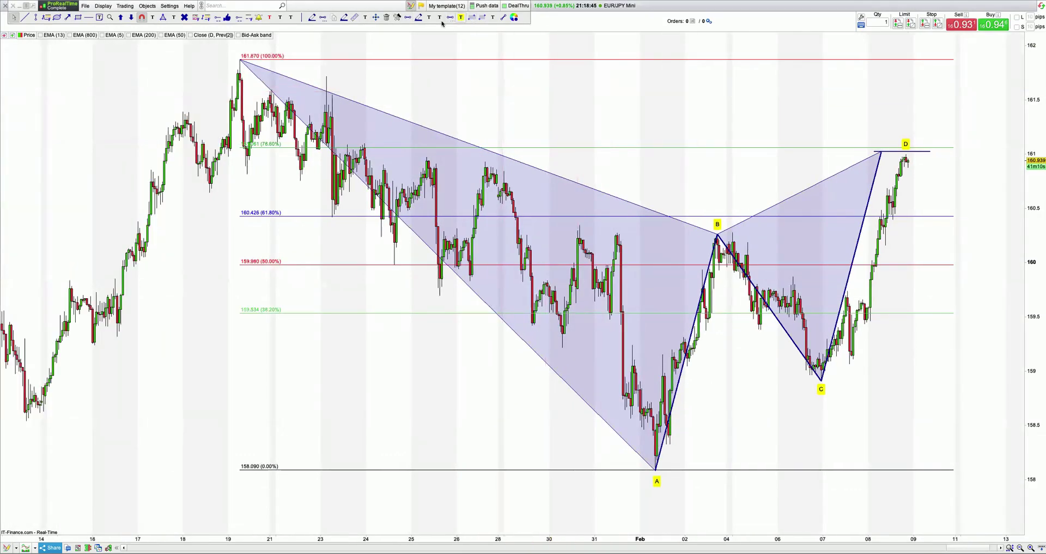
pyautogui.click(230, 52)
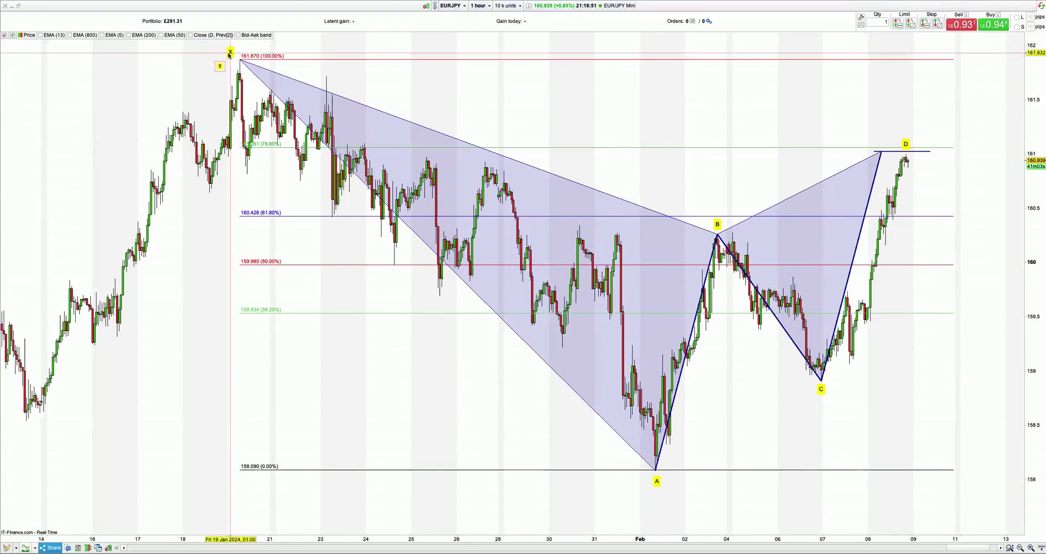
# - Draw a trend line from X to the upper end of the CD leg and give it a dashed style
pyautogui.press('Escape')
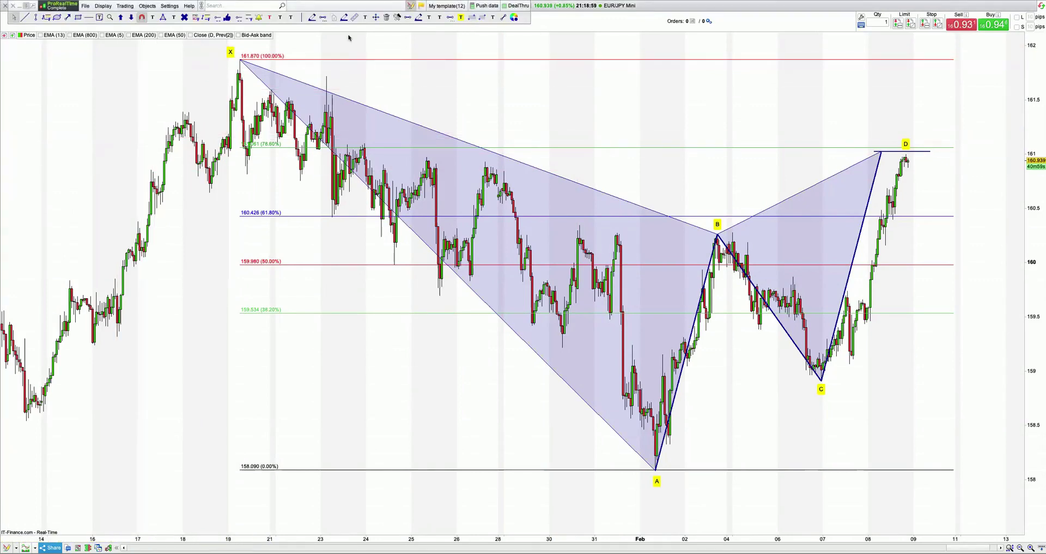
pyautogui.click(502, 16)
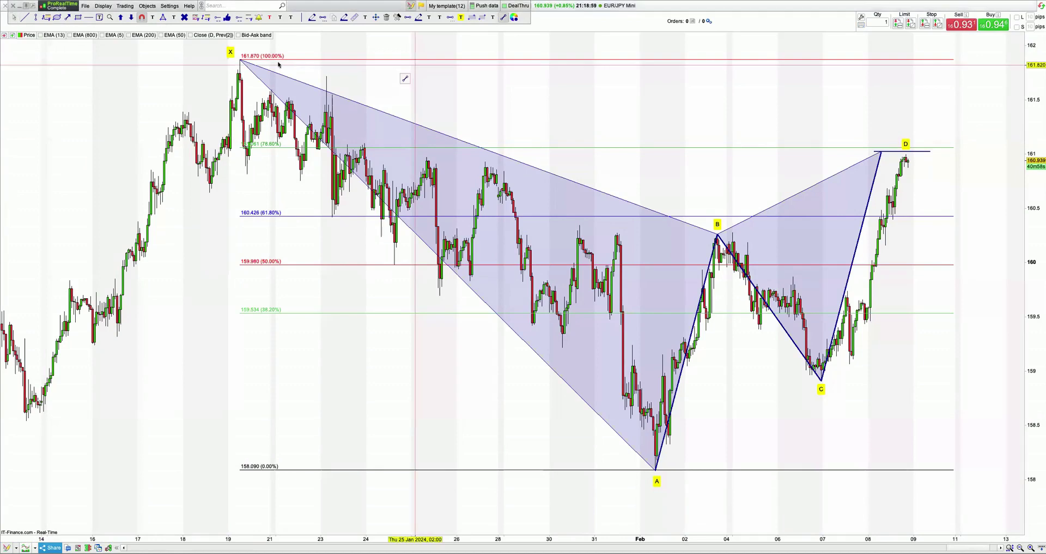
pyautogui.click(240, 59)
pyautogui.click(881, 151)
pyautogui.rightClick(544, 106)
pyautogui.rightClick(544, 104)
pyautogui.click(579, 119)
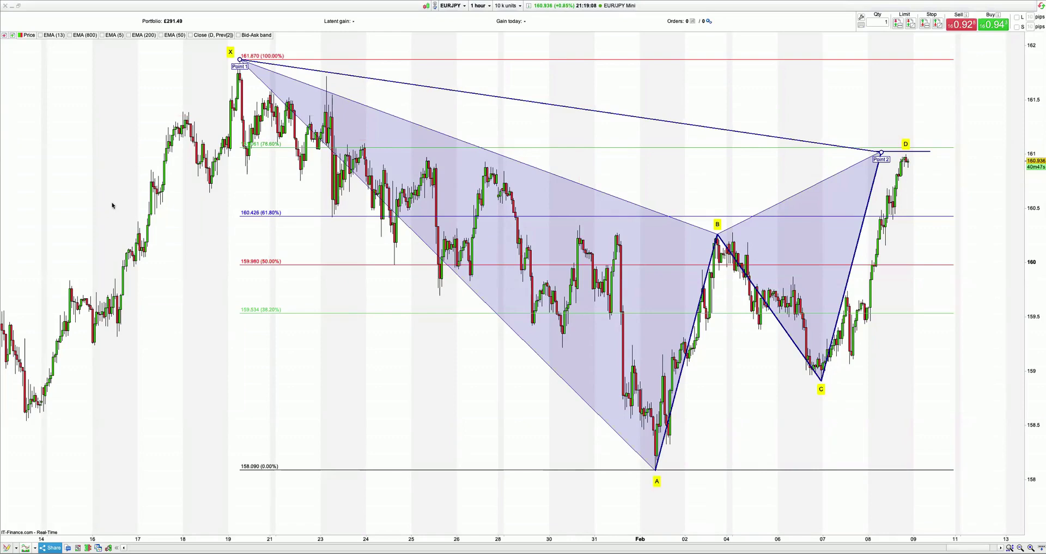
pyautogui.click(3, 173)
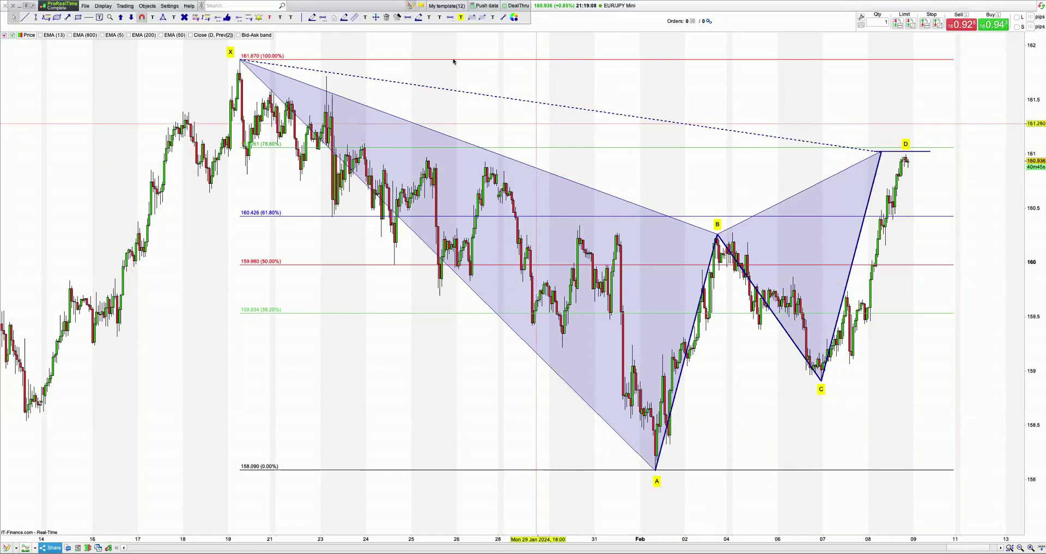
# - Add a yellow text label 78.6% on the dashed X–D line and a second 78.6% label beside the B–D edge
pyautogui.click(462, 20)
pyautogui.click(603, 107)
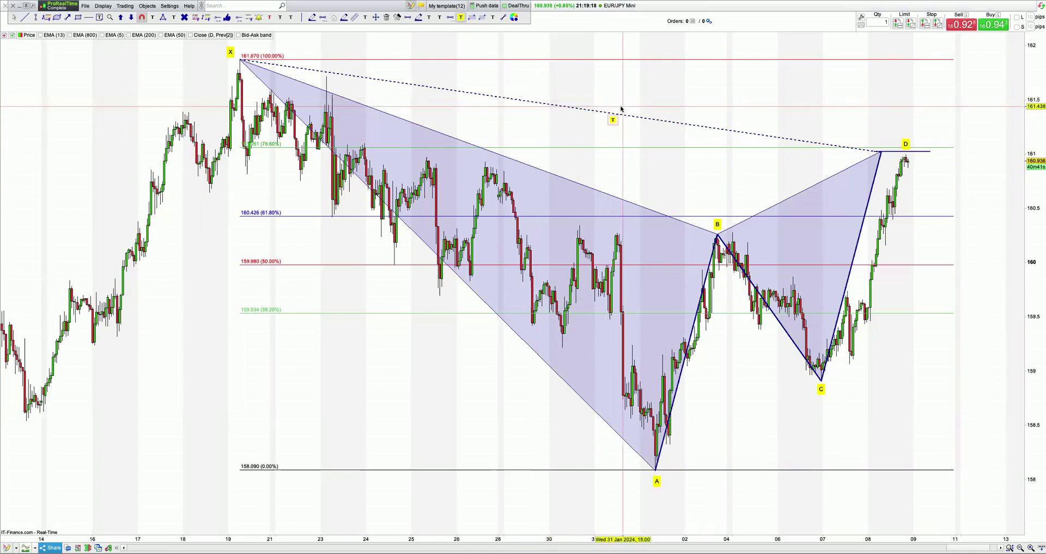
pyautogui.write('78.6')
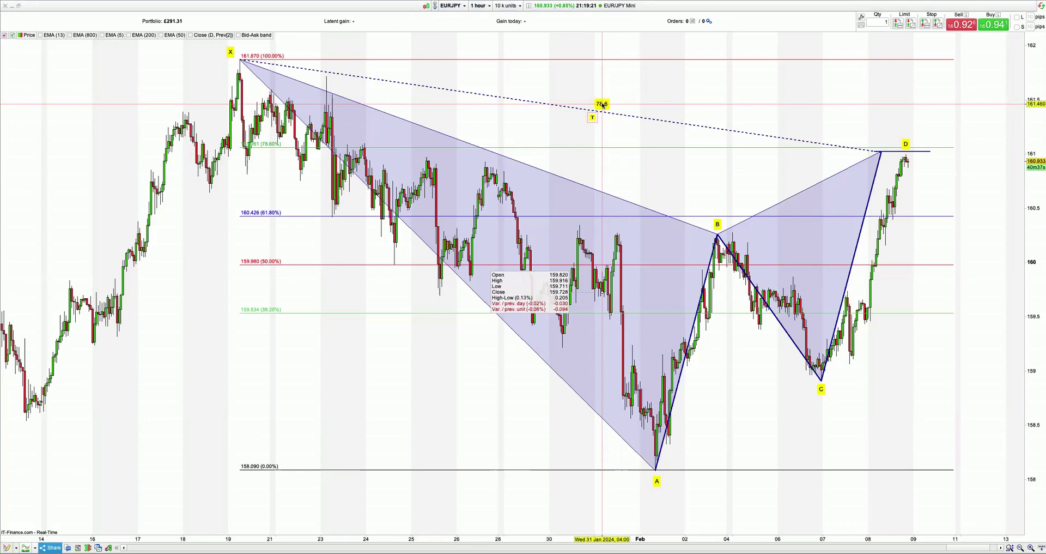
pyautogui.moveTo(599, 105)
pyautogui.mouseDown()
pyautogui.moveTo(800, 164)
pyautogui.moveTo(816, 174)
pyautogui.moveTo(802, 184)
pyautogui.mouseUp()
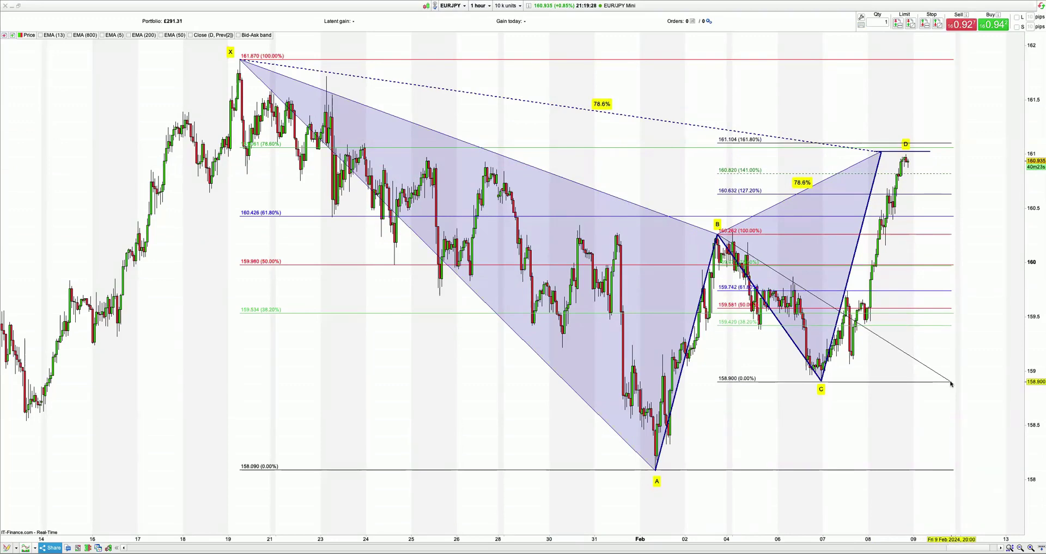
# - Measure the B–C leg with a Fibonacci retracement from 160.262 to 158.900, and delete the retracement
pyautogui.click(950, 383)
pyautogui.rightClick(950, 383)
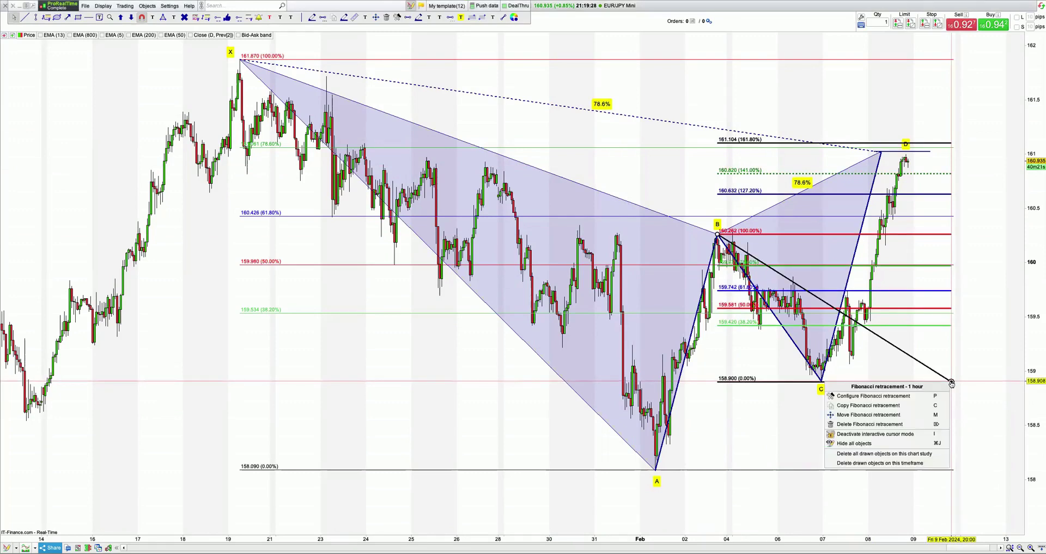
pyautogui.click(933, 424)
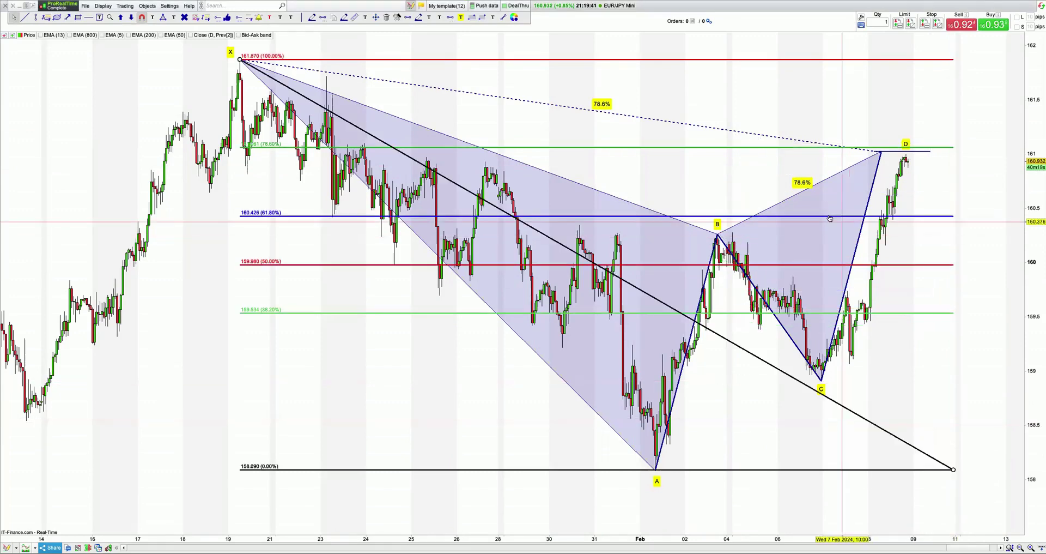
# - Move the 78.6% label from the B–D edge onto the dashed X–D line
pyautogui.rightClick(800, 182)
pyautogui.click(731, 184)
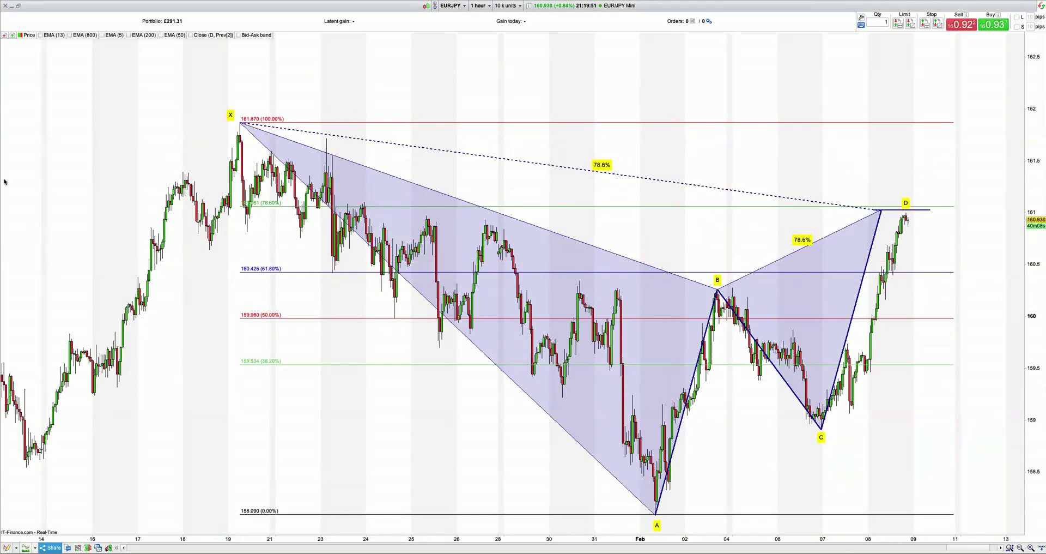
pyautogui.moveTo(614, 11)
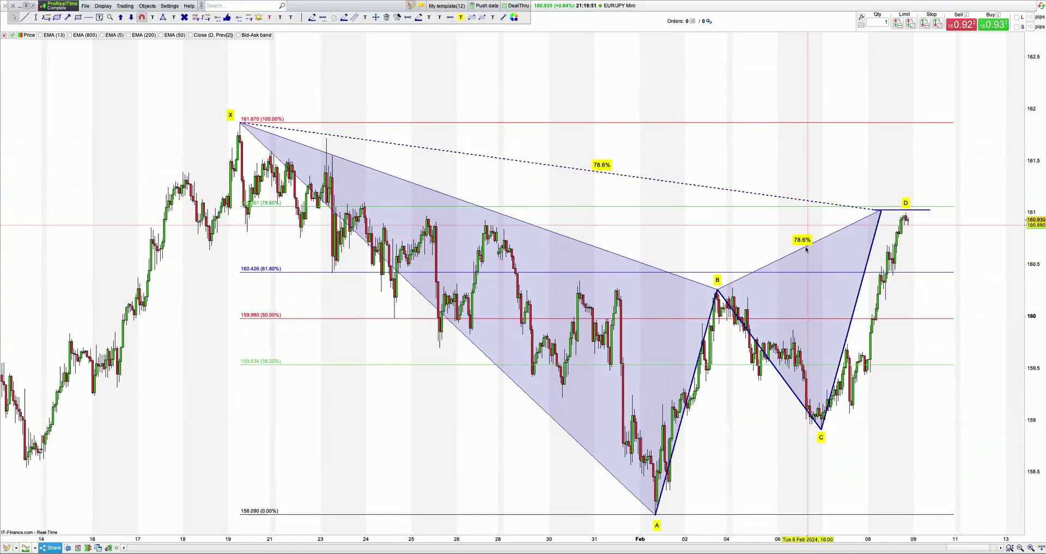
pyautogui.moveTo(798, 239); pyautogui.dragTo(600, 166)
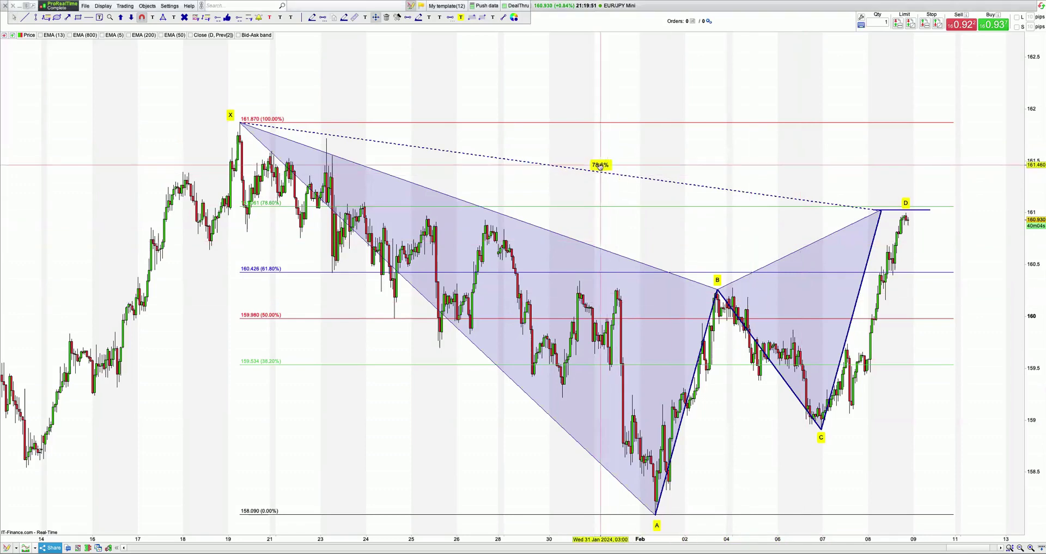
# - Add yellow text labels 141% on the B–D edge and 61.8% below the gap between A and C
pyautogui.click(461, 17)
pyautogui.click(790, 244)
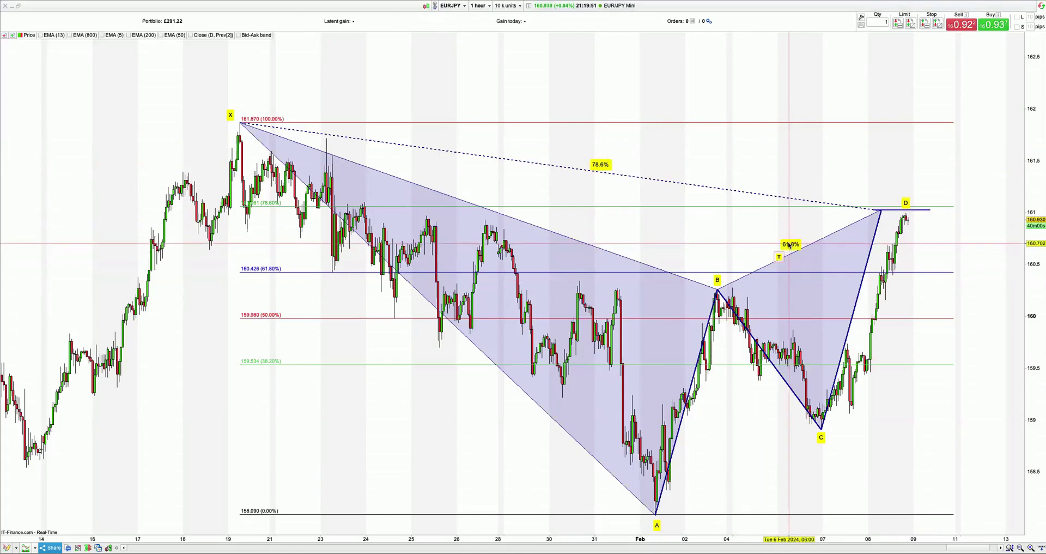
pyautogui.write('1')
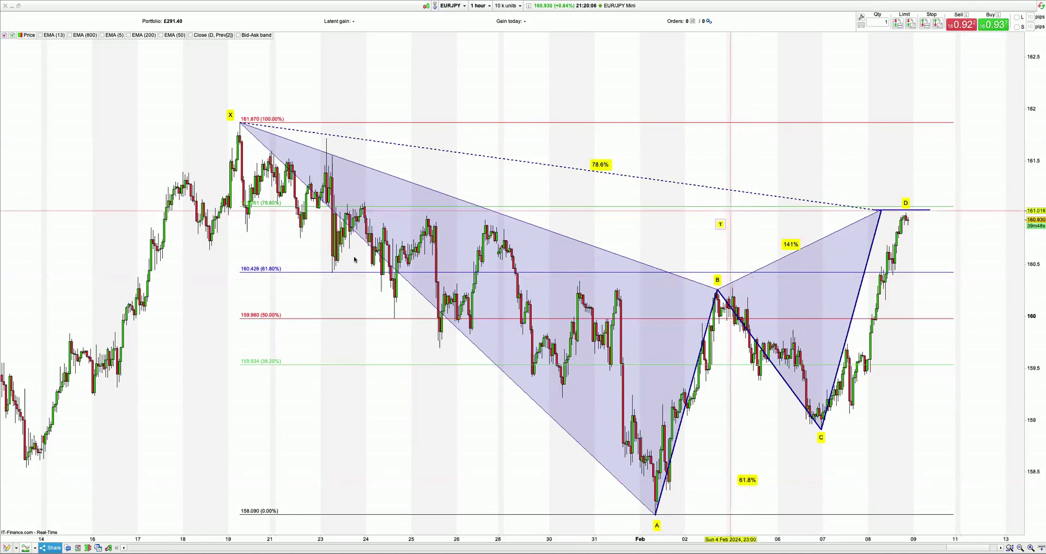
# - Draw a trend line from A to C through the 61.8% label and format it as a thin dotted line
pyautogui.moveTo(357, 15)
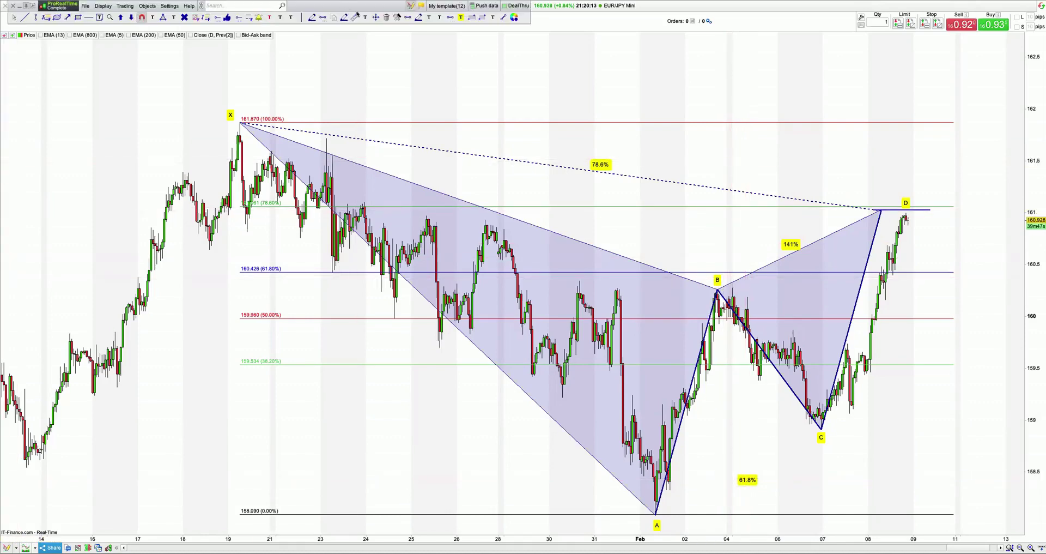
pyautogui.click(503, 17)
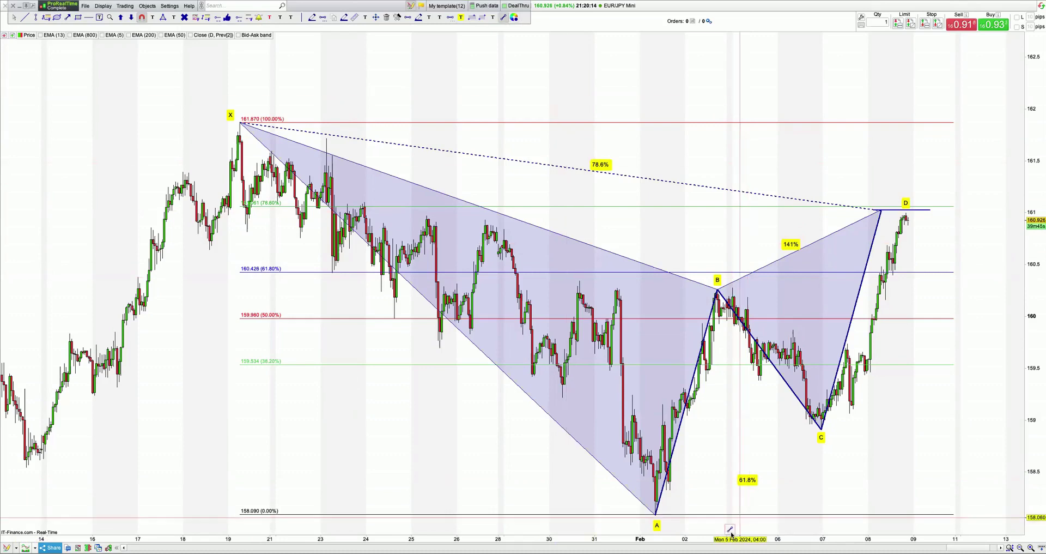
pyautogui.click(655, 514)
pyautogui.click(821, 429)
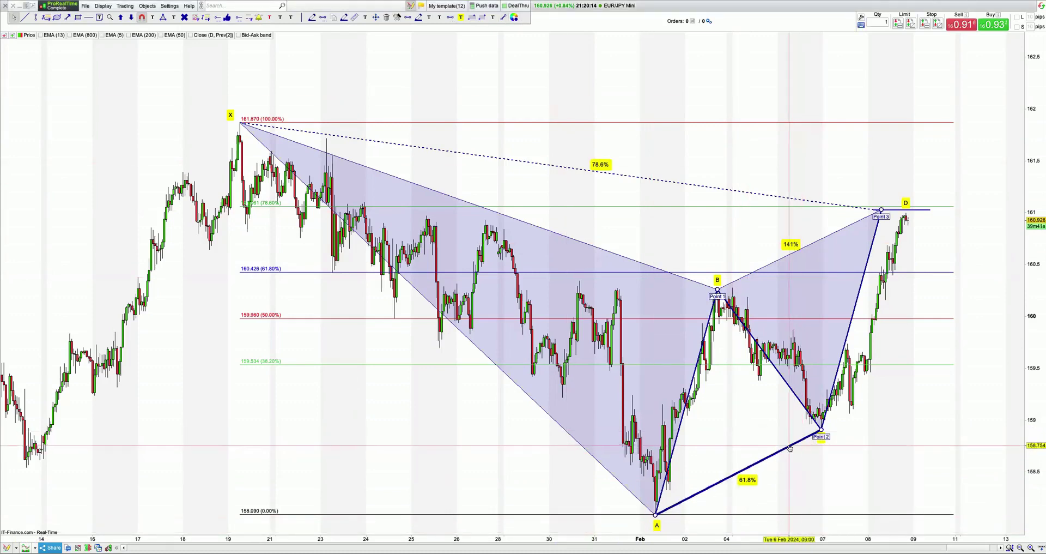
pyautogui.rightClick(777, 452)
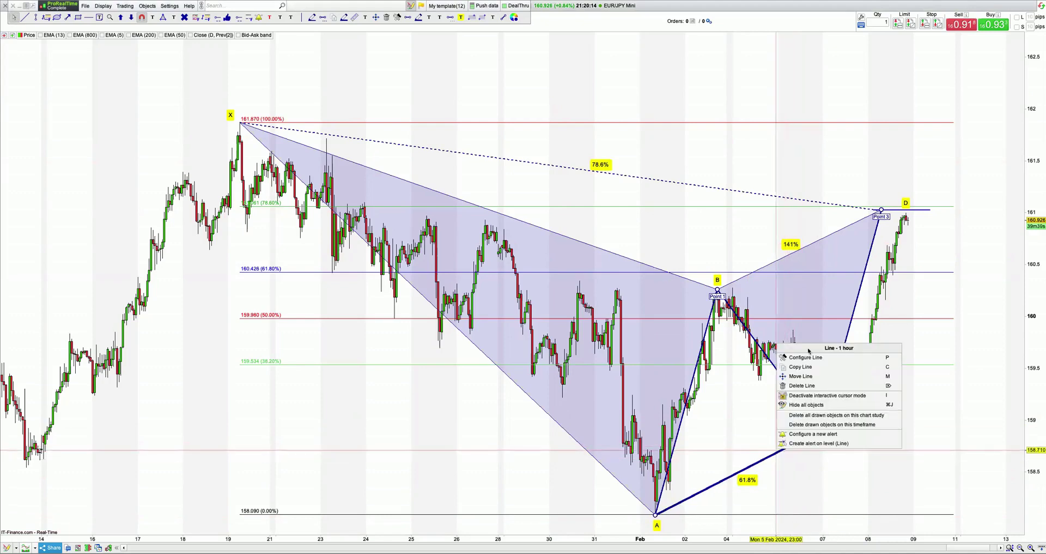
pyautogui.click(807, 357)
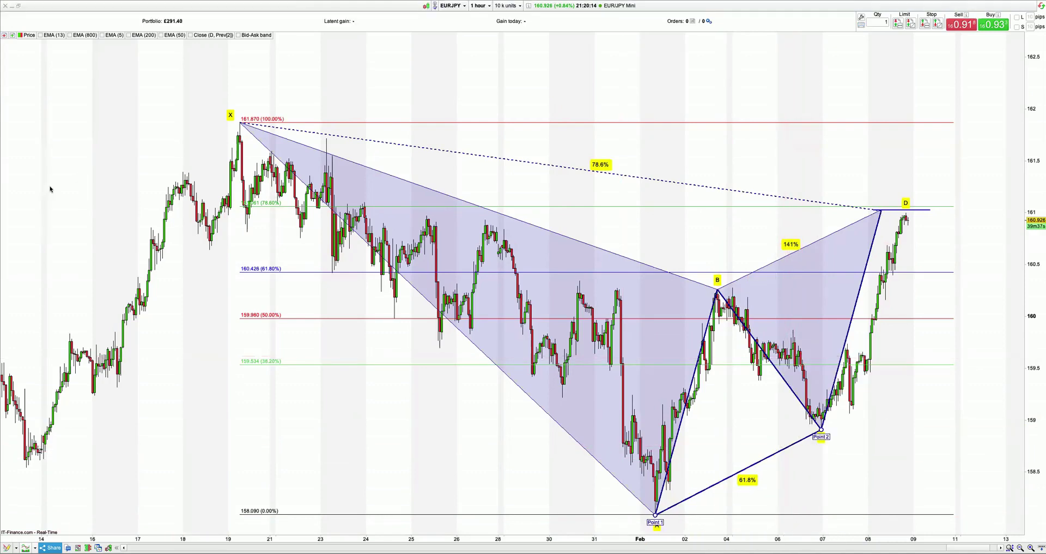
pyautogui.click(79, 198)
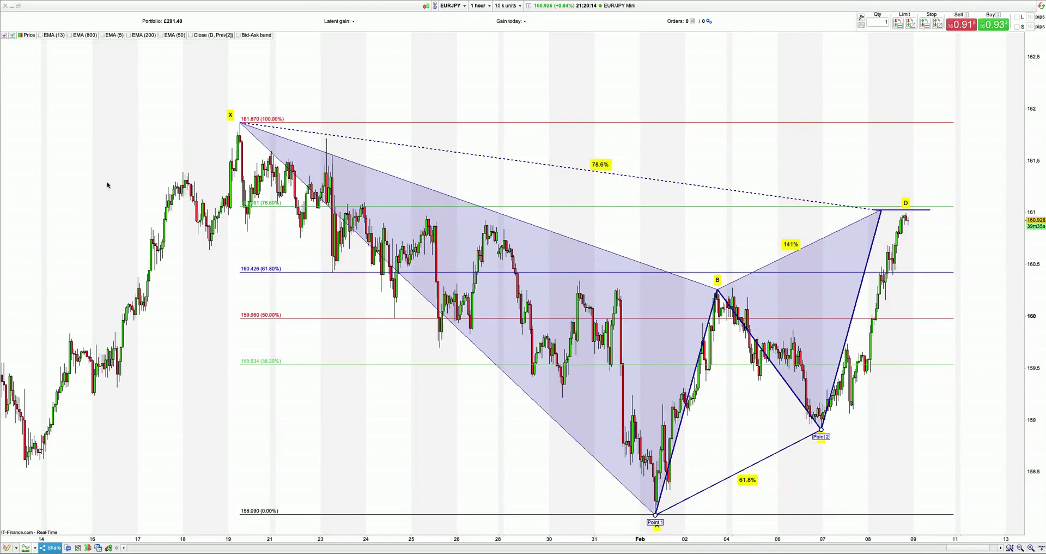
pyautogui.click(115, 222)
pyautogui.click(4, 173)
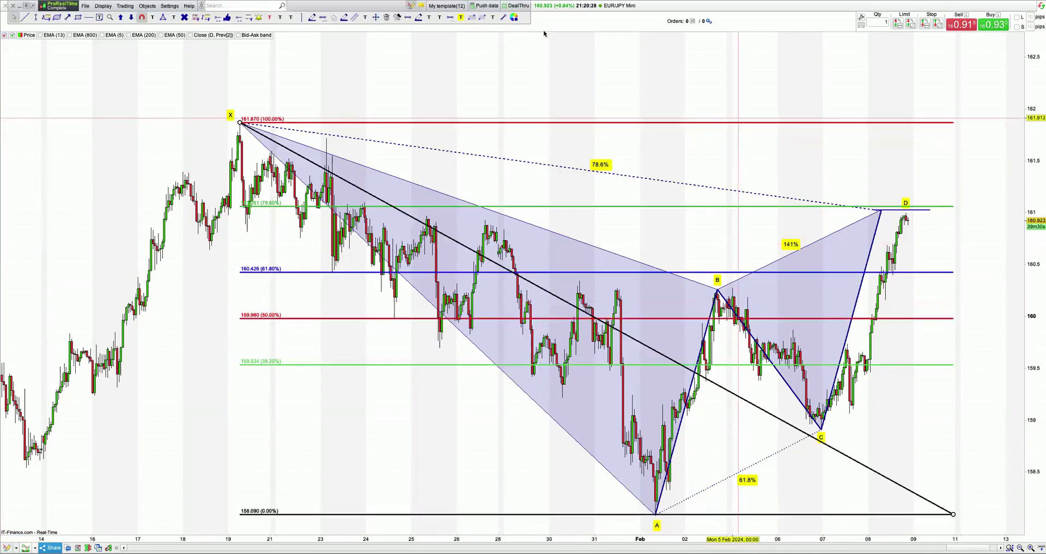
# - Delete the Fibonacci retracement running from X to the low at A
pyautogui.click(386, 17)
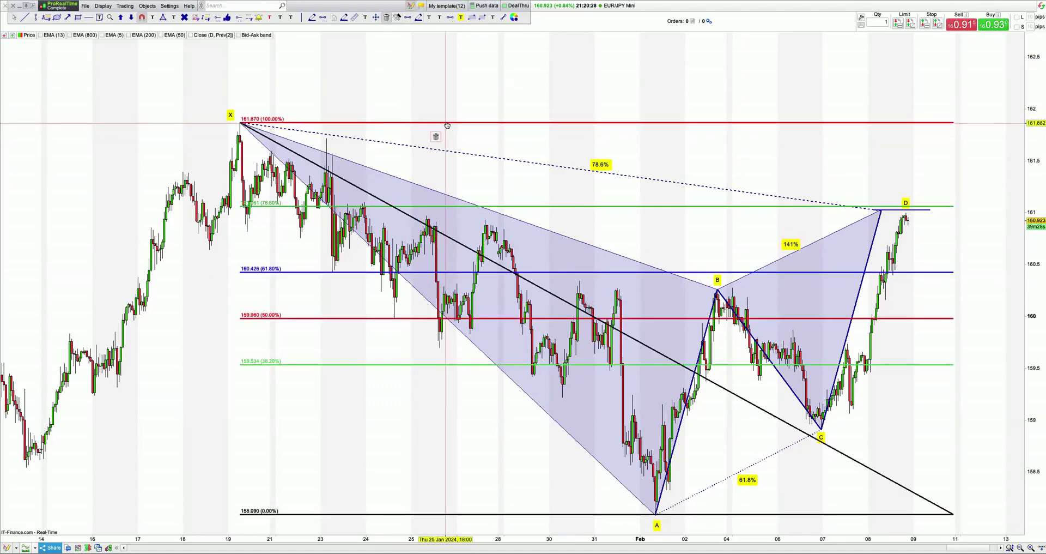
pyautogui.click(451, 122)
pyautogui.moveTo(731, 110); pyautogui.dragTo(656, 96)
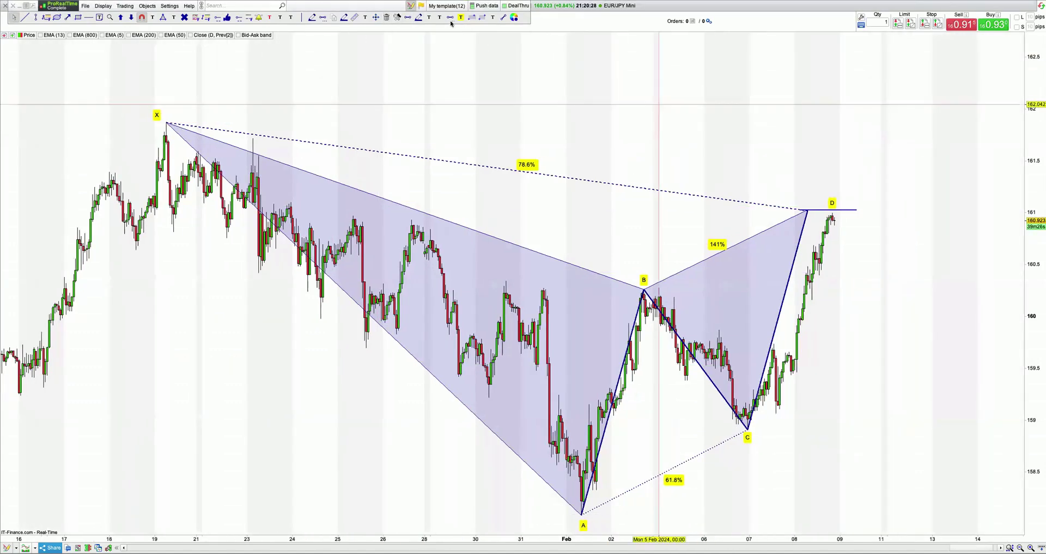
# - Draw a vertical arrow pointing down from the horizontal line at D to about 159.6 and make it thicker
pyautogui.click(69, 18)
pyautogui.moveTo(853, 210); pyautogui.dragTo(853, 250)
pyautogui.moveTo(859, 348); pyautogui.dragTo(853, 362)
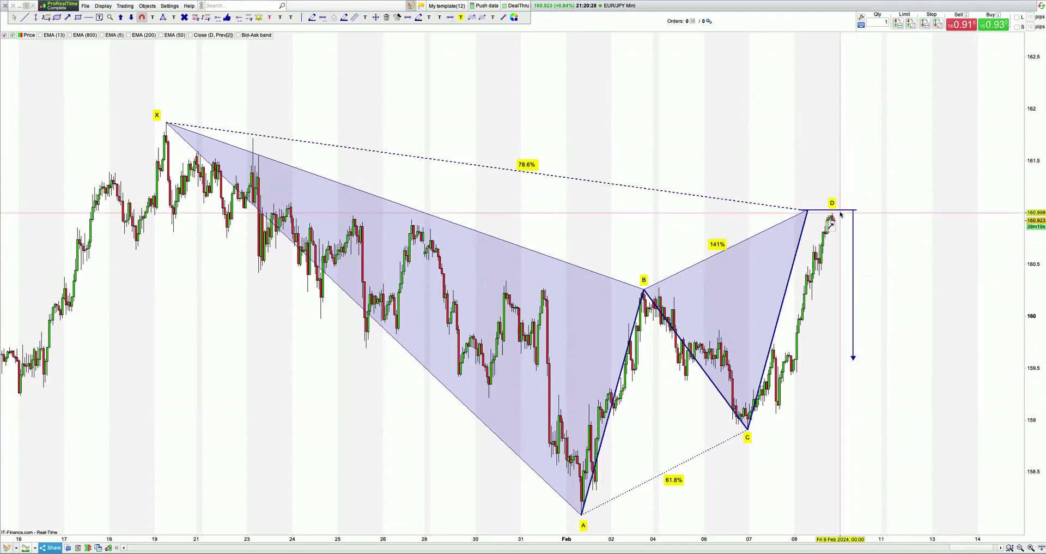
pyautogui.moveTo(841, 215)
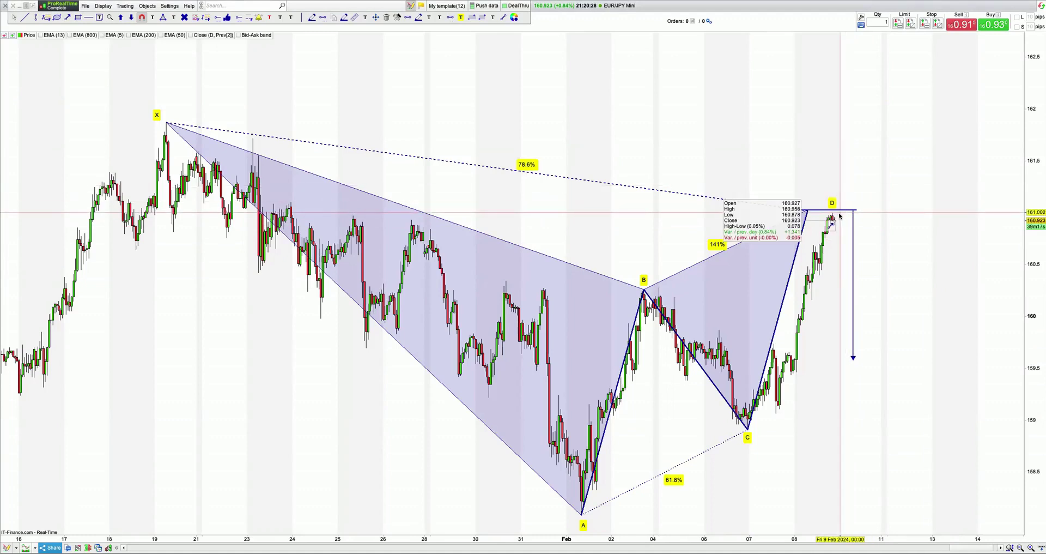
pyautogui.rightClick(853, 212)
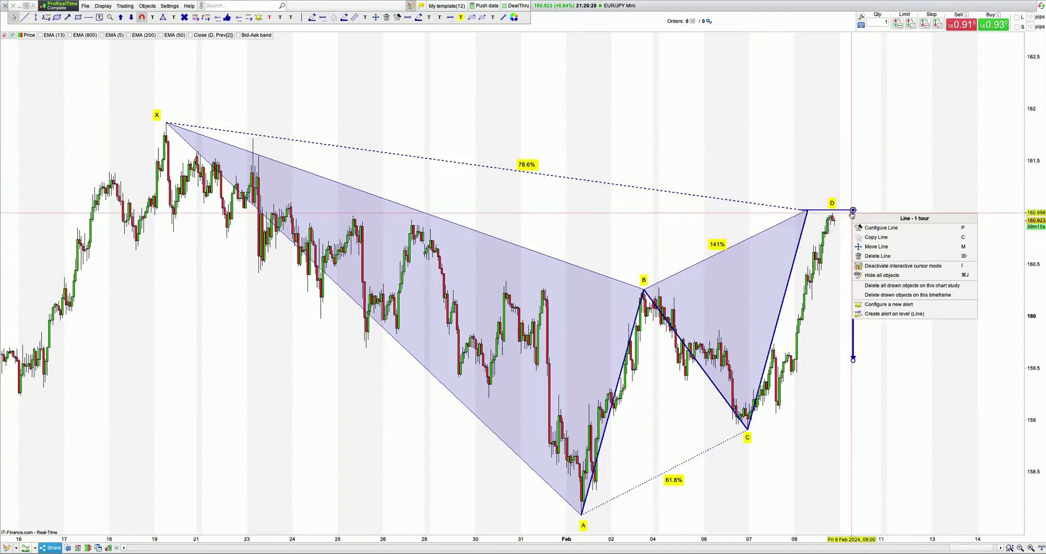
pyautogui.click(877, 229)
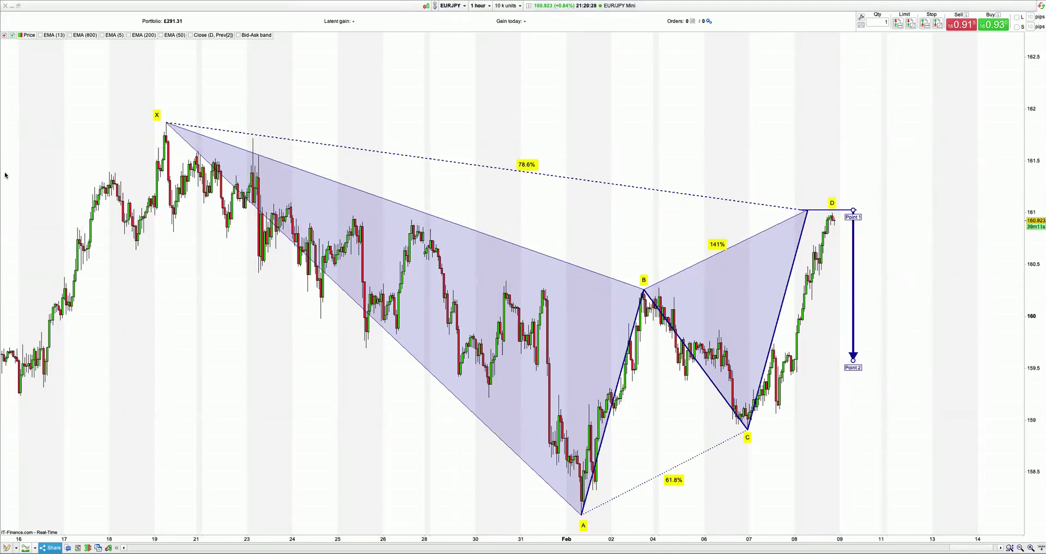
pyautogui.click(828, 147)
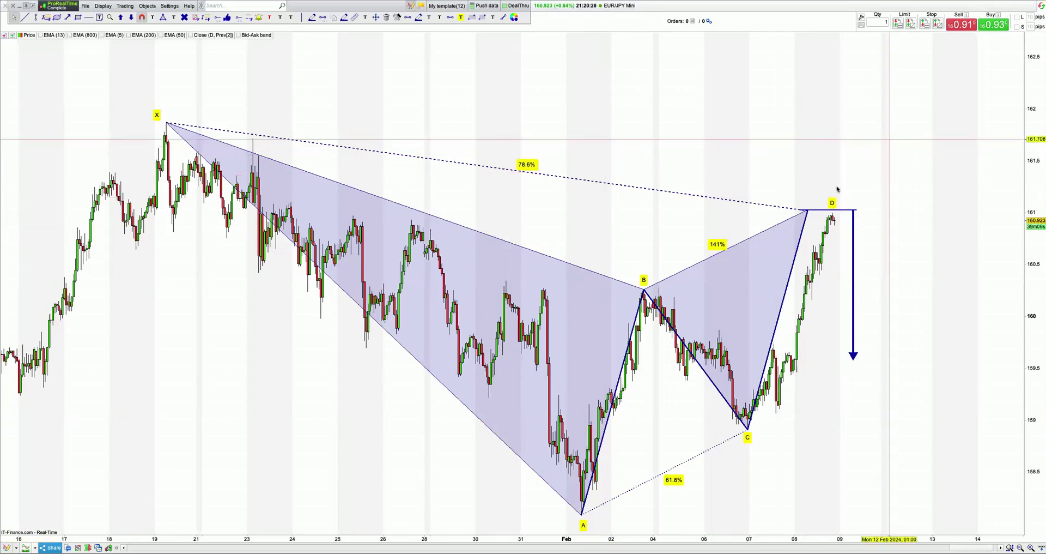
# - Move the 141% label slightly up, just above the B–D edge
pyautogui.click(835, 226)
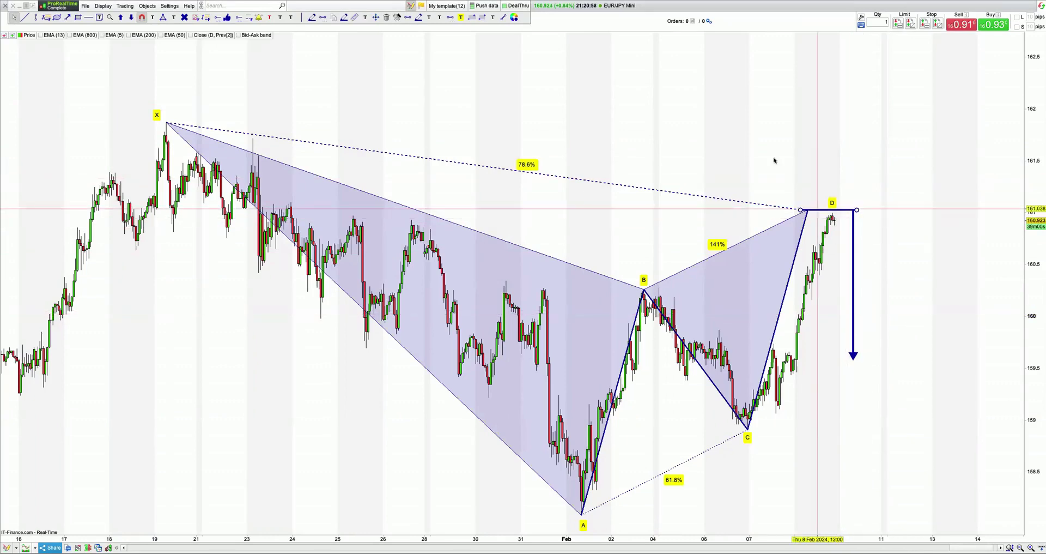
pyautogui.moveTo(711, 245); pyautogui.dragTo(707, 236)
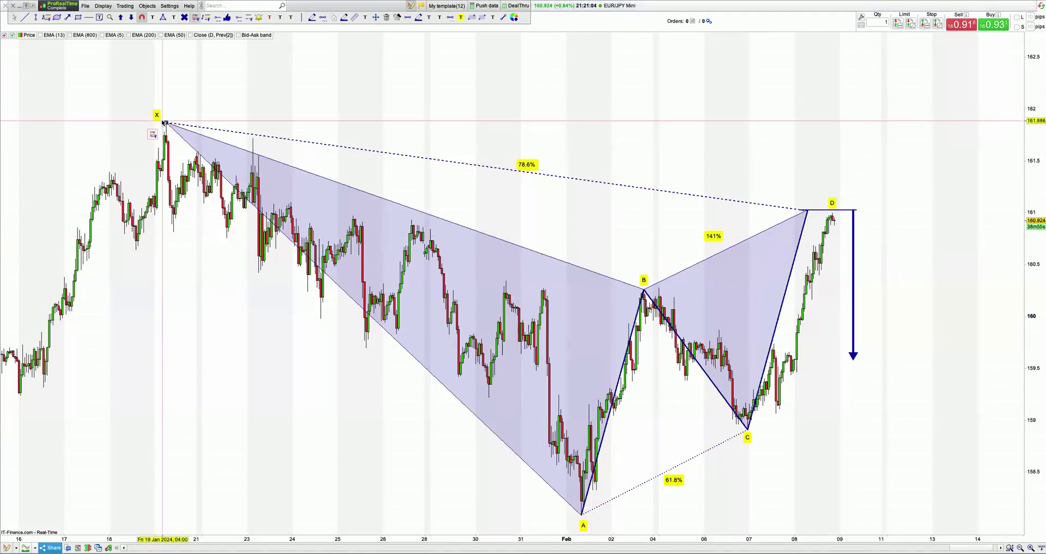
# - Measure the X–A leg with a Fibonacci retracement from 161.870 to 158.080, and delete the retracement
pyautogui.moveTo(688, 505); pyautogui.dragTo(672, 516)
pyautogui.rightClick(672, 516)
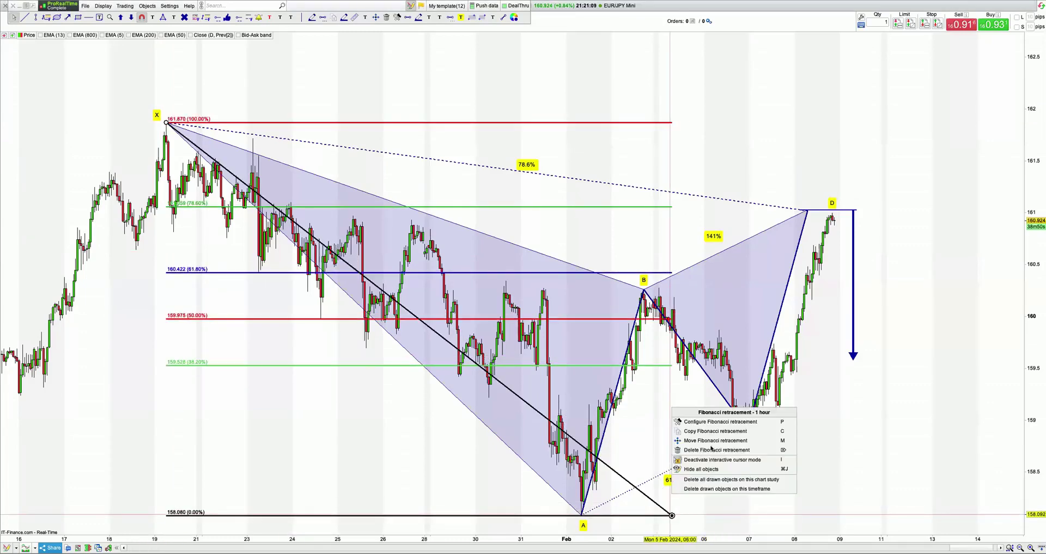
pyautogui.press('Delete')
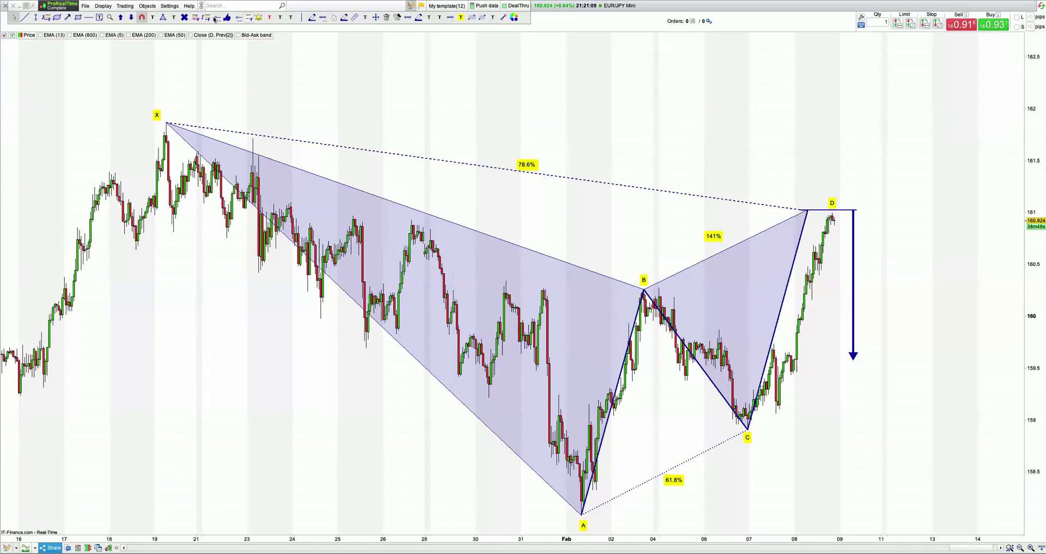
# - Add a yellow text label 50% on the triangle edge between X and B
pyautogui.press('f')
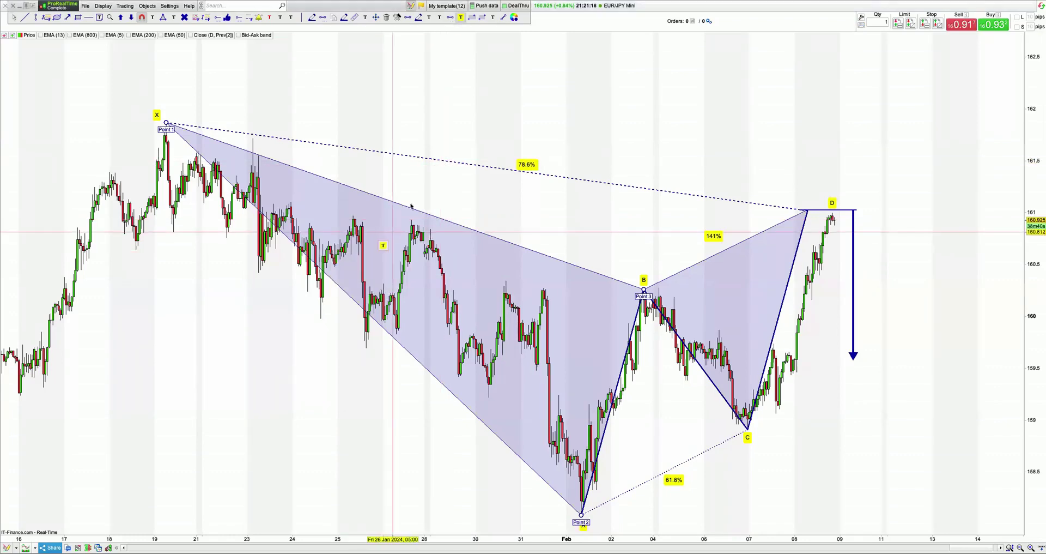
pyautogui.hotkey('ctrl', 'z')
pyautogui.hotkey('ctrl', 'z')
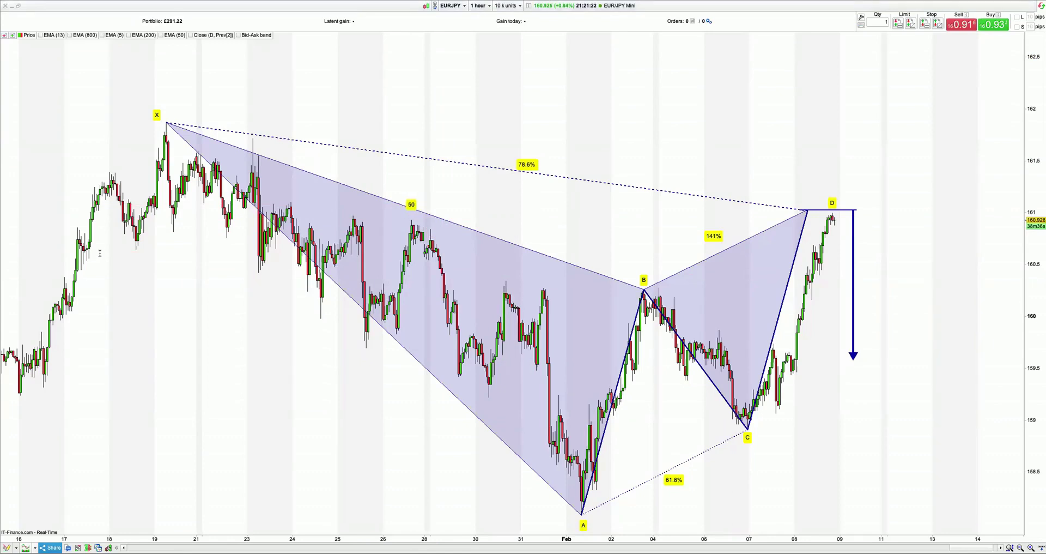
pyautogui.write('%')
pyautogui.moveTo(796, 112)
pyautogui.mouseDown()
pyautogui.moveTo(747, 110)
pyautogui.moveTo(710, 90)
pyautogui.mouseUp()
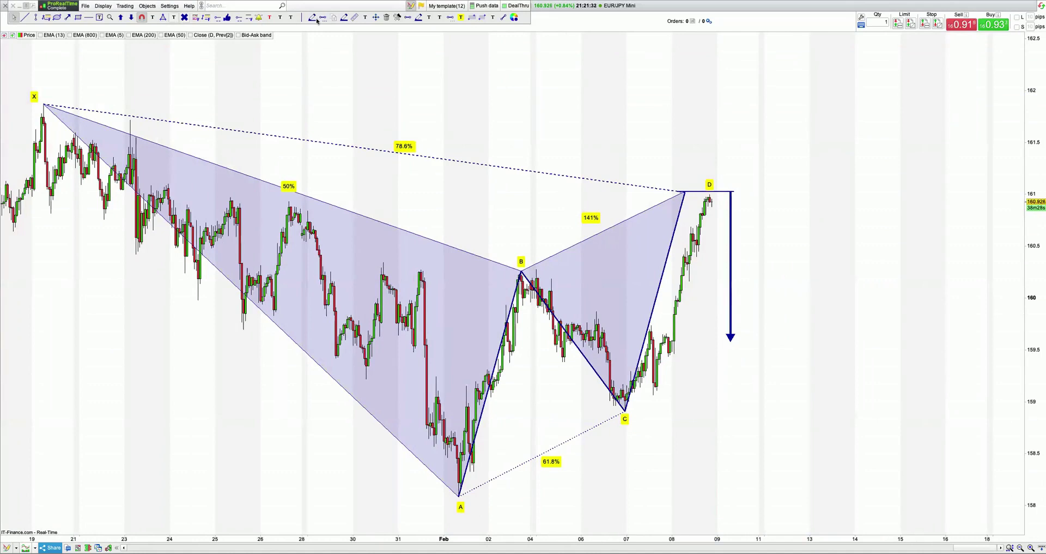
pyautogui.click(431, 18)
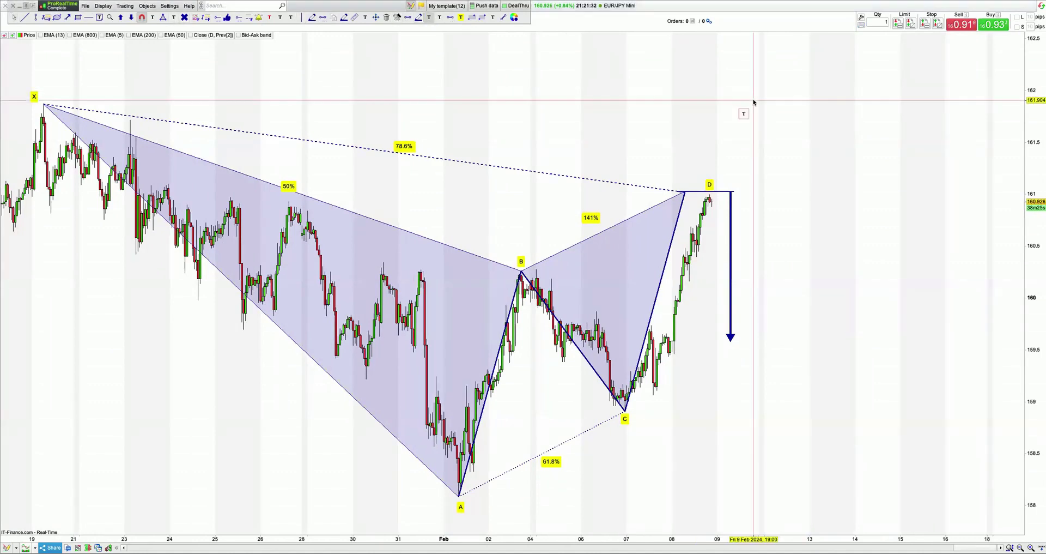
pyautogui.click(797, 106)
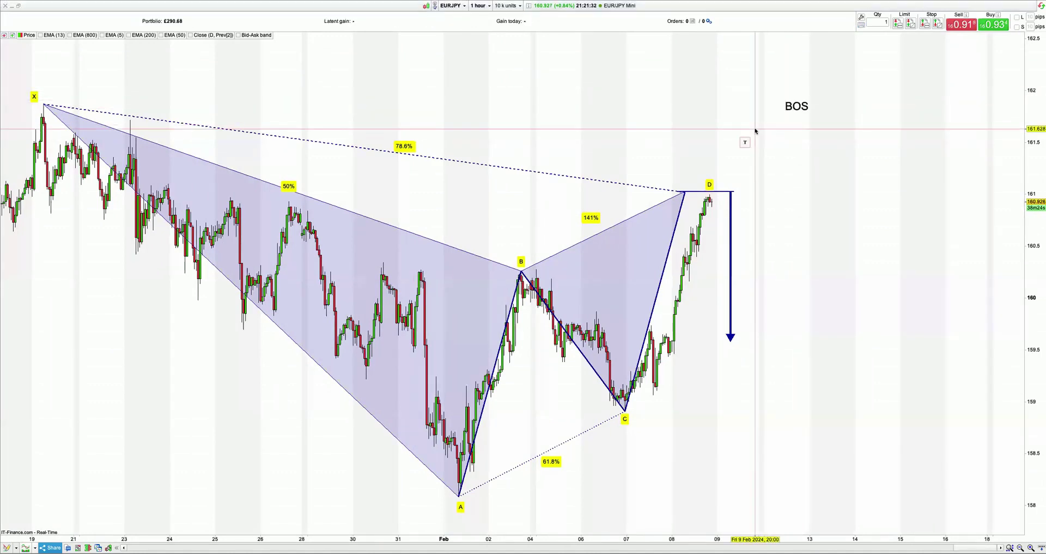
pyautogui.write('a')
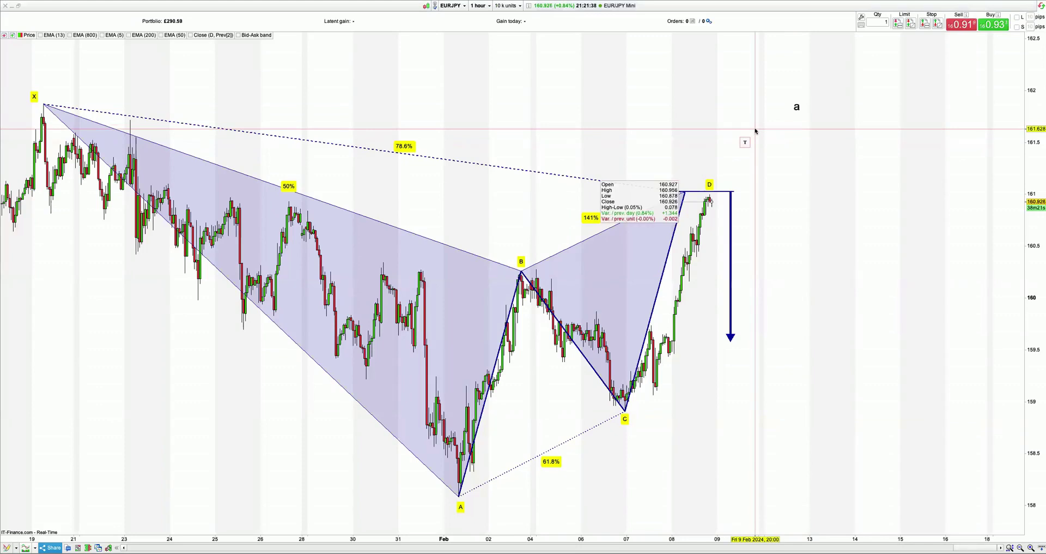
pyautogui.write('b = cd?')
pyautogui.press('Return')
pyautogui.write('2')
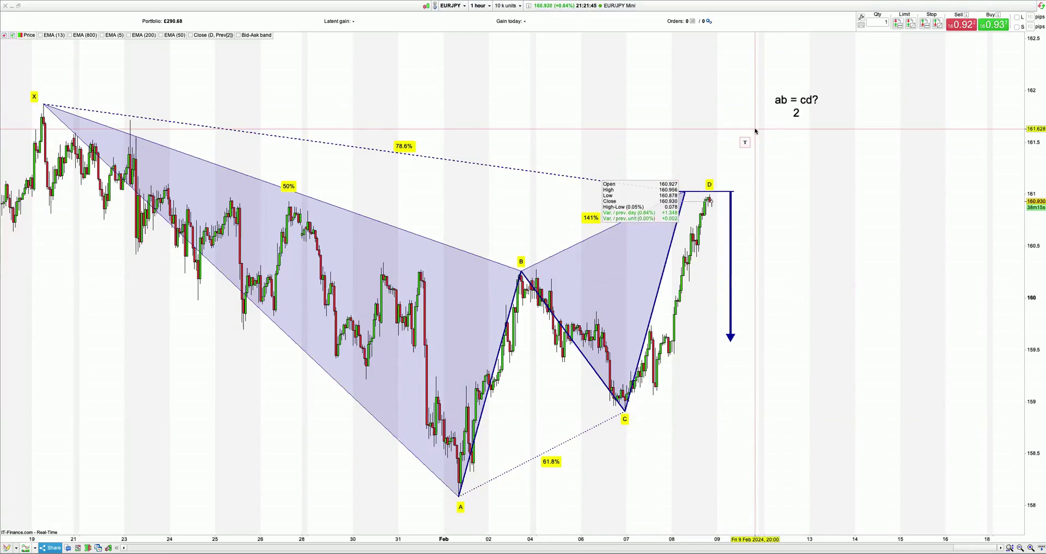
pyautogui.write('. Poim')
pyautogui.press('BackSpace')
pyautogui.write('ny B is a')
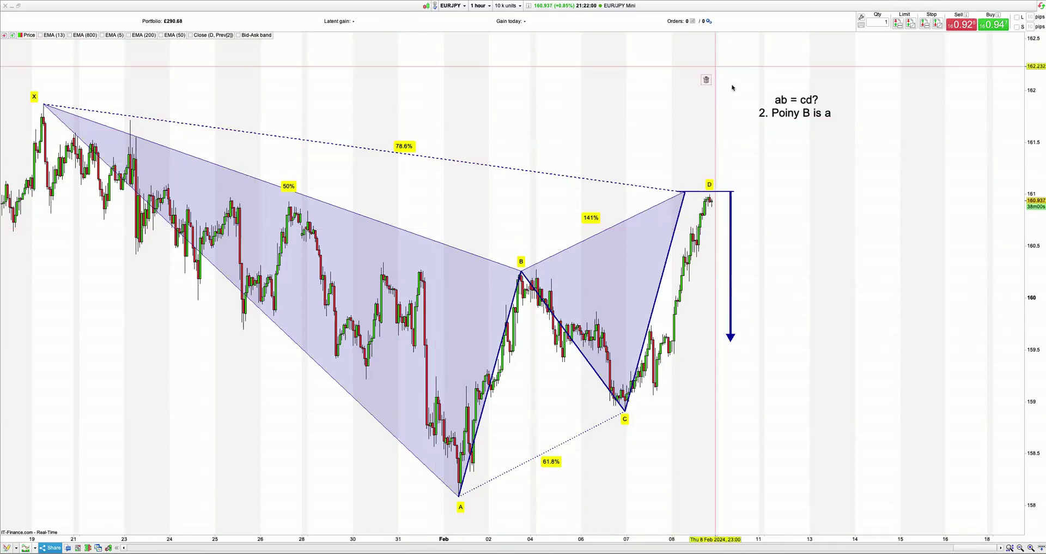
pyautogui.click(806, 112)
pyautogui.click(804, 106)
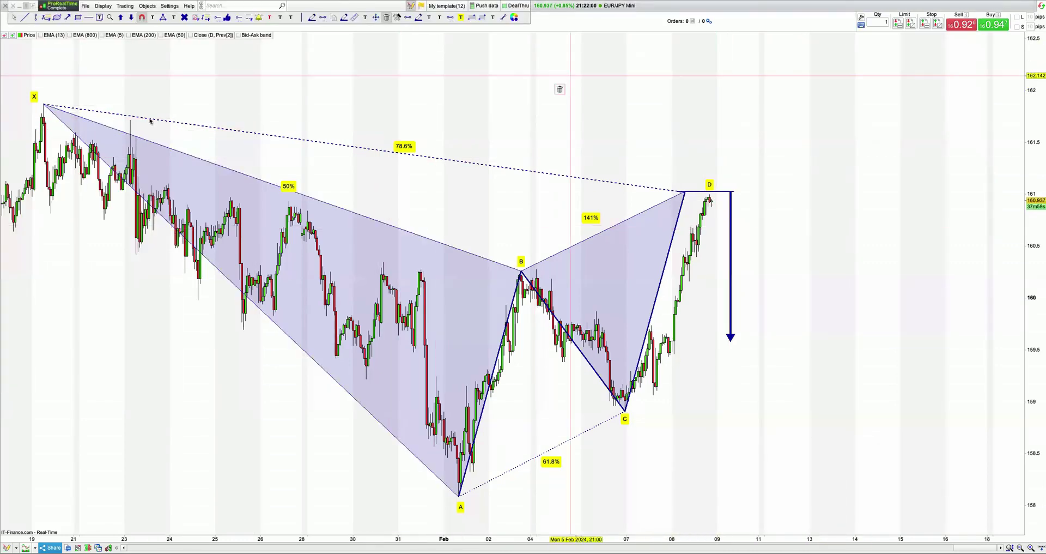
# - Examine the earlier price action leading into X and the pattern legs running from X through A, B and C to D
pyautogui.click(359, 437)
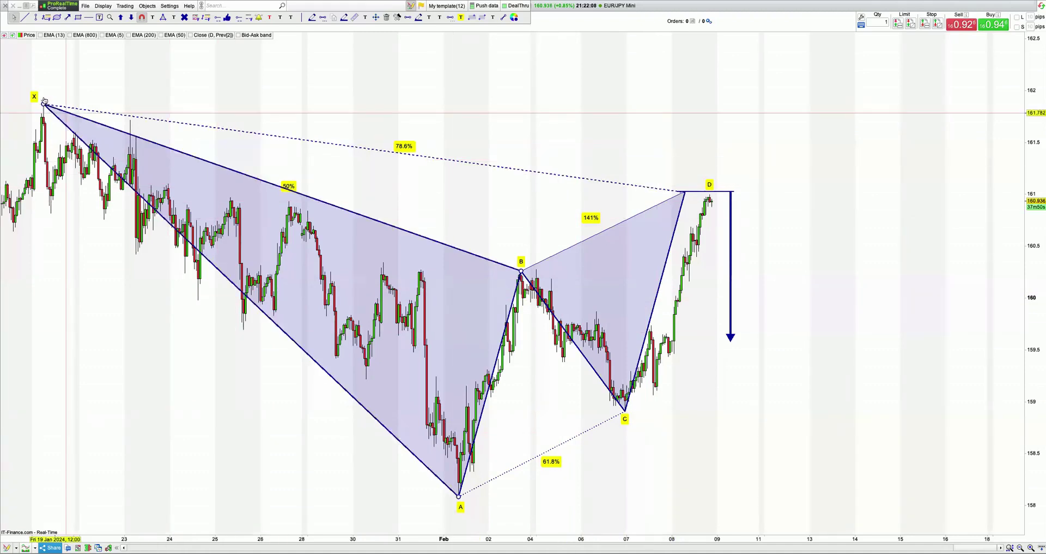
pyautogui.rightClick(167, 87)
pyautogui.moveTo(147, 77); pyautogui.dragTo(574, 76)
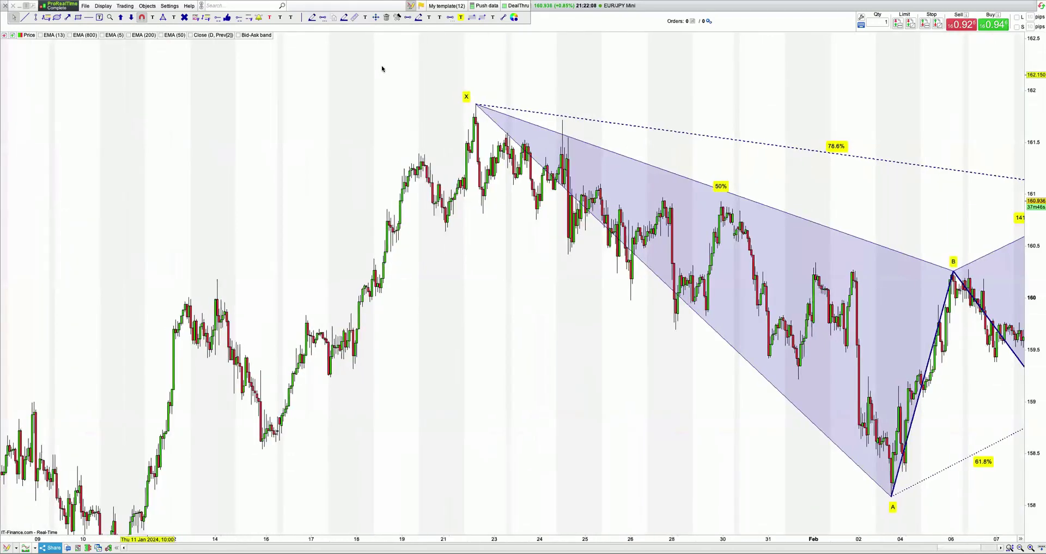
pyautogui.hscroll(5, 382, 69)
pyautogui.hscroll(1, 161, 91)
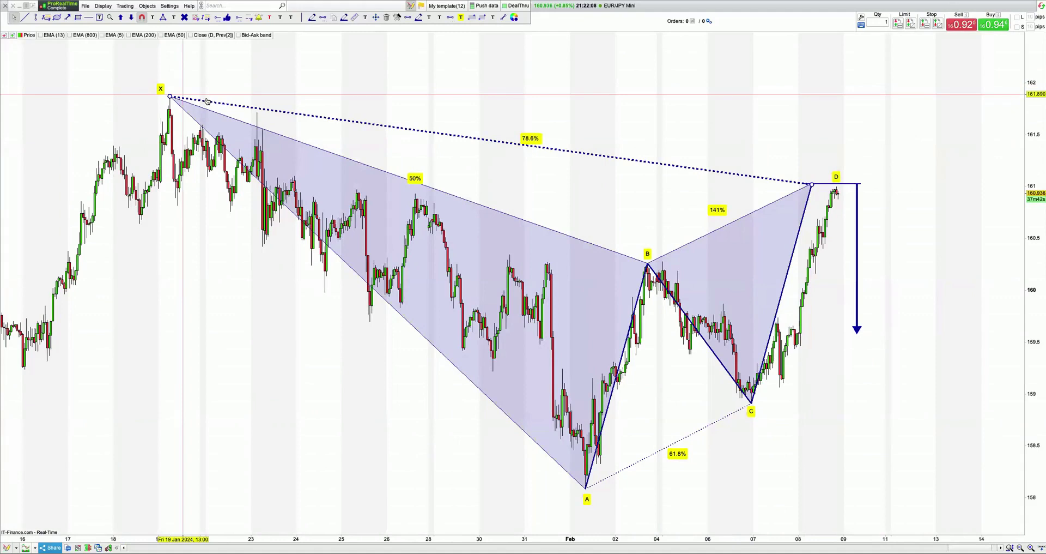
pyautogui.click(639, 267)
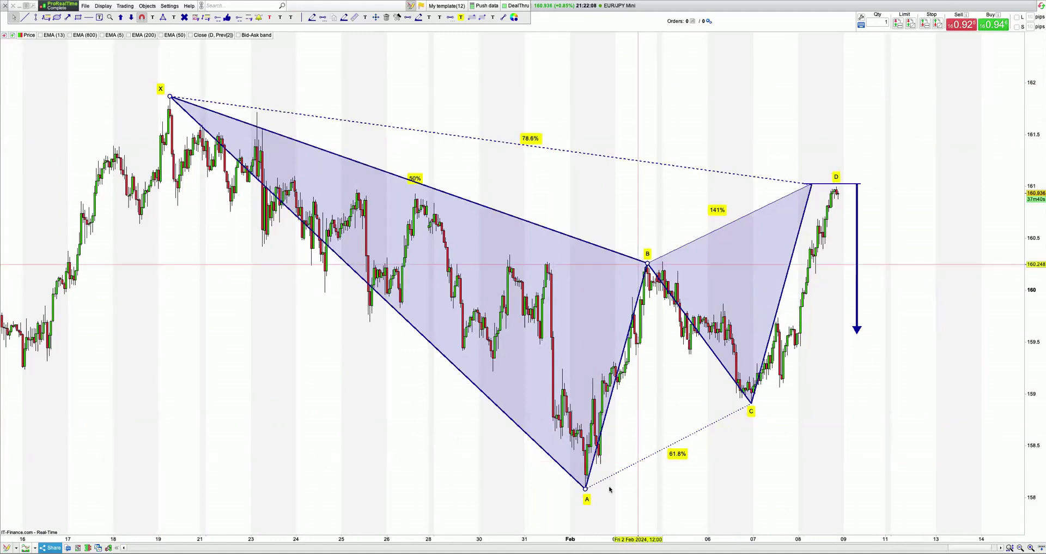
pyautogui.click(681, 448)
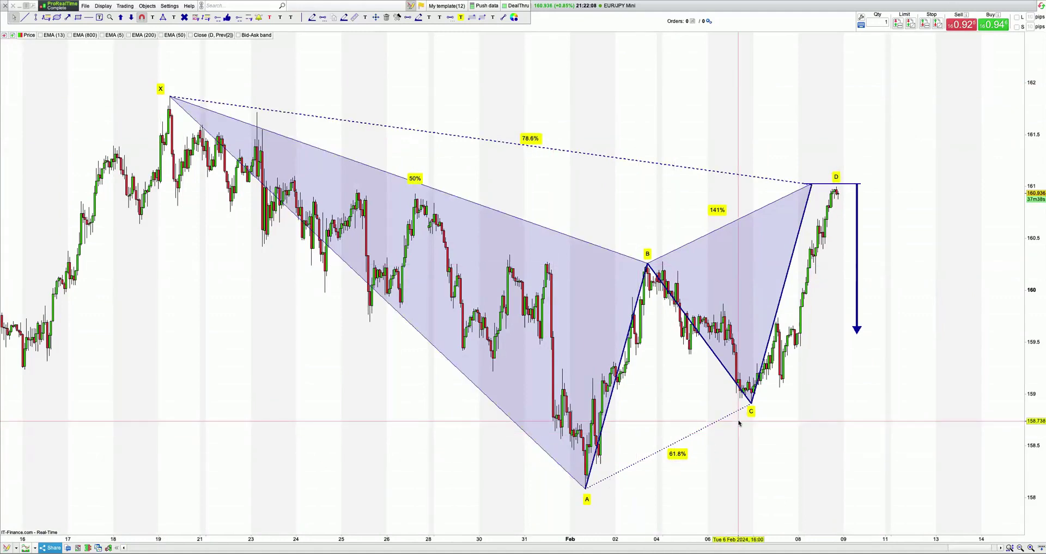
pyautogui.click(738, 406)
pyautogui.click(615, 402)
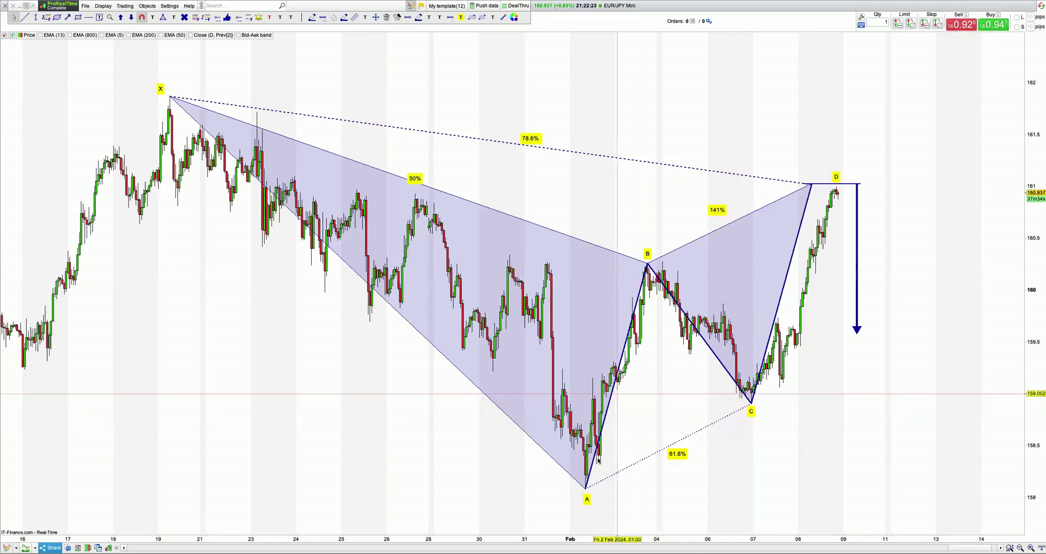
pyautogui.click(191, 116)
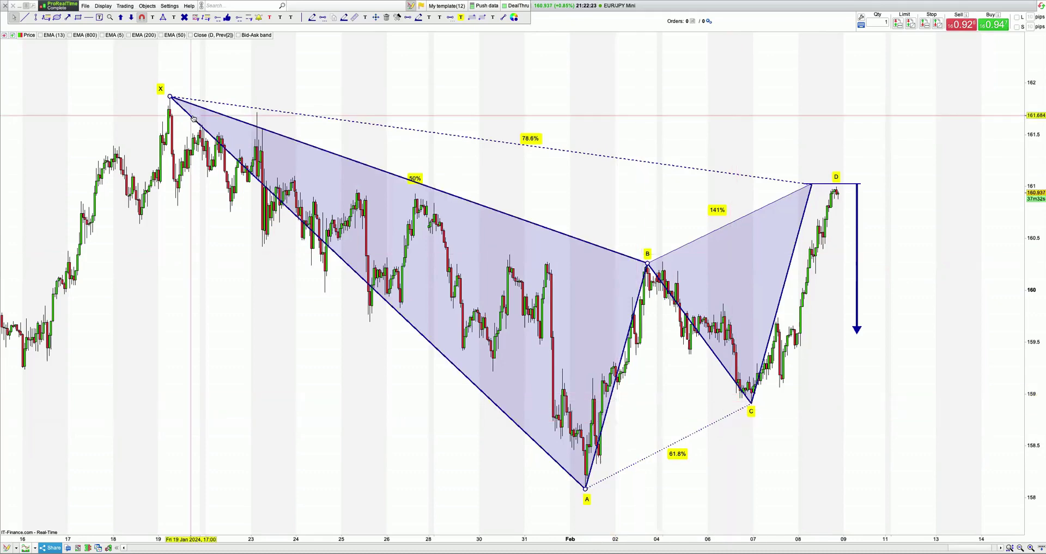
pyautogui.click(576, 215)
pyautogui.moveTo(576, 215)
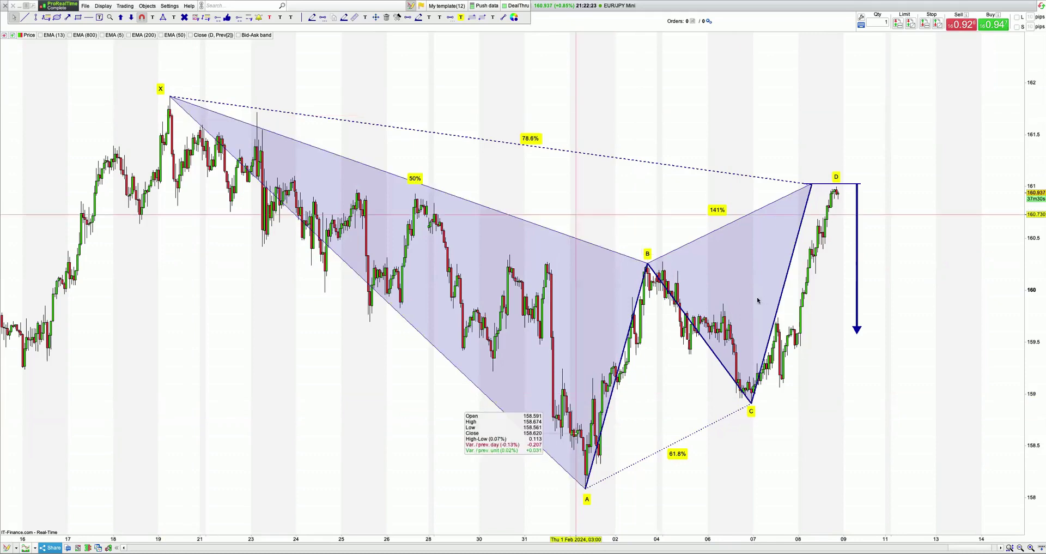
pyautogui.click(616, 351)
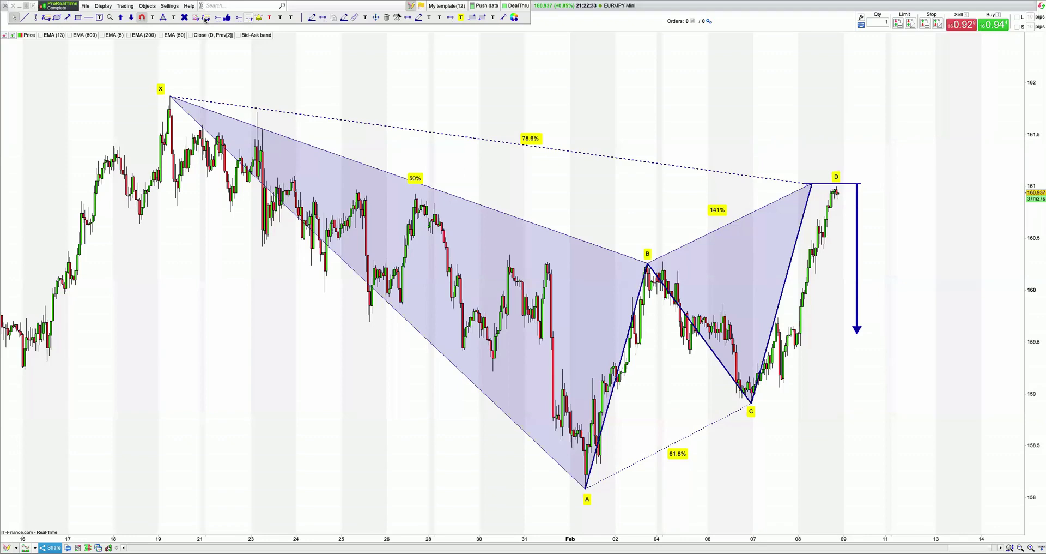
# - Measure the A–B leg with a Fibonacci retracement from 158.084 to 160.268, and delete the retracement
pyautogui.moveTo(588, 489)
pyautogui.mouseDown()
pyautogui.moveTo(693, 318)
pyautogui.moveTo(770, 286)
pyautogui.moveTo(786, 260)
pyautogui.moveTo(874, 263)
pyautogui.mouseUp()
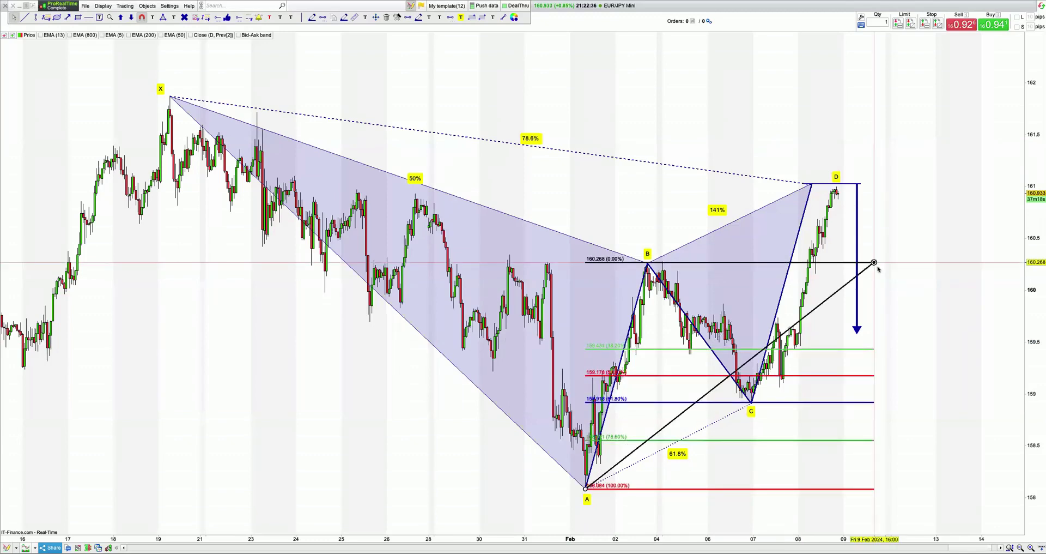
pyautogui.rightClick(878, 268)
pyautogui.click(895, 306)
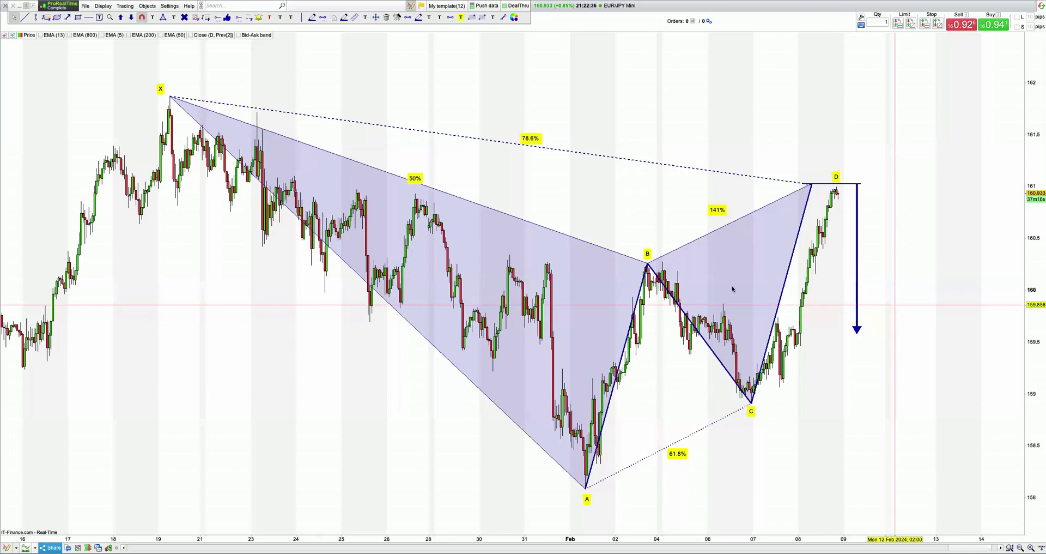
# - Measure the X–A leg with a Fibonacci retracement from 161.870 to 158.092, extended past D, and delete the retracement
pyautogui.click(635, 259)
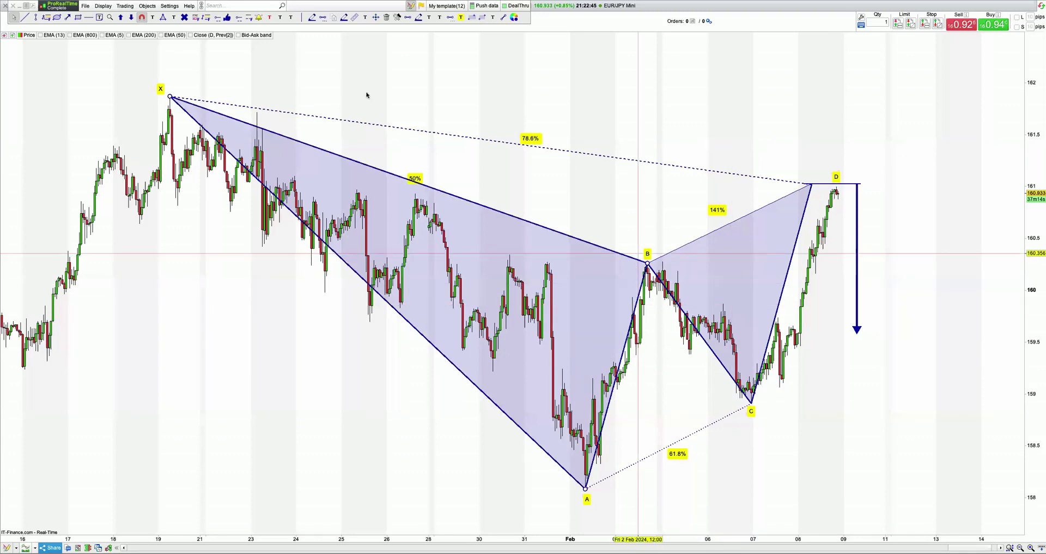
pyautogui.click(371, 74)
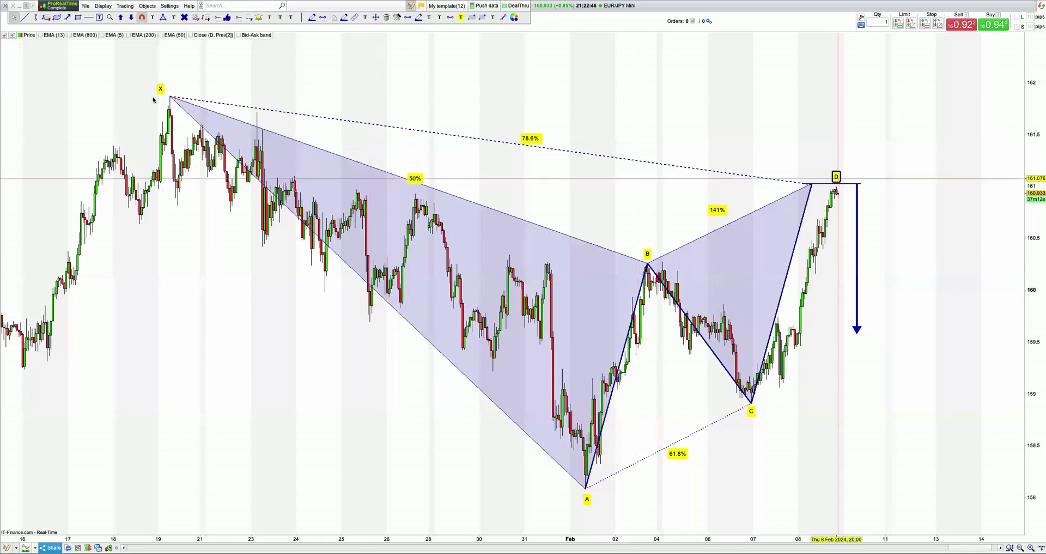
pyautogui.click(171, 97)
pyautogui.click(195, 18)
pyautogui.moveTo(172, 97); pyautogui.dragTo(900, 493)
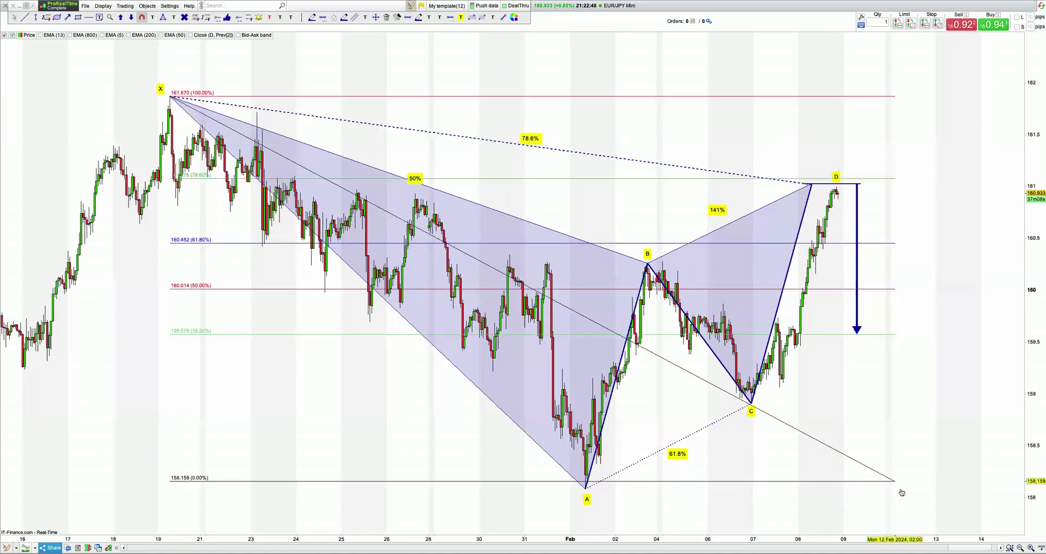
pyautogui.click(900, 489)
pyautogui.rightClick(900, 488)
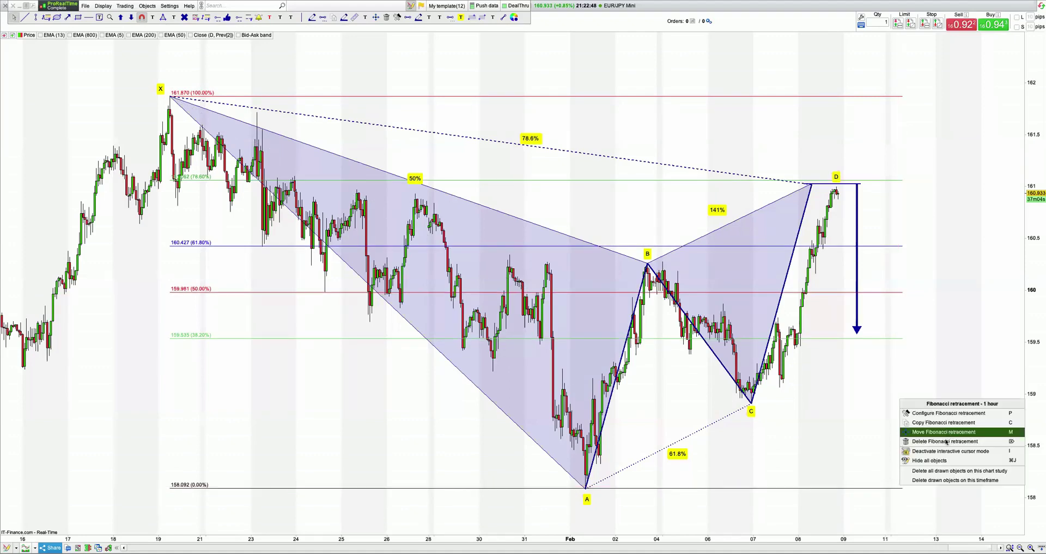
pyautogui.click(945, 441)
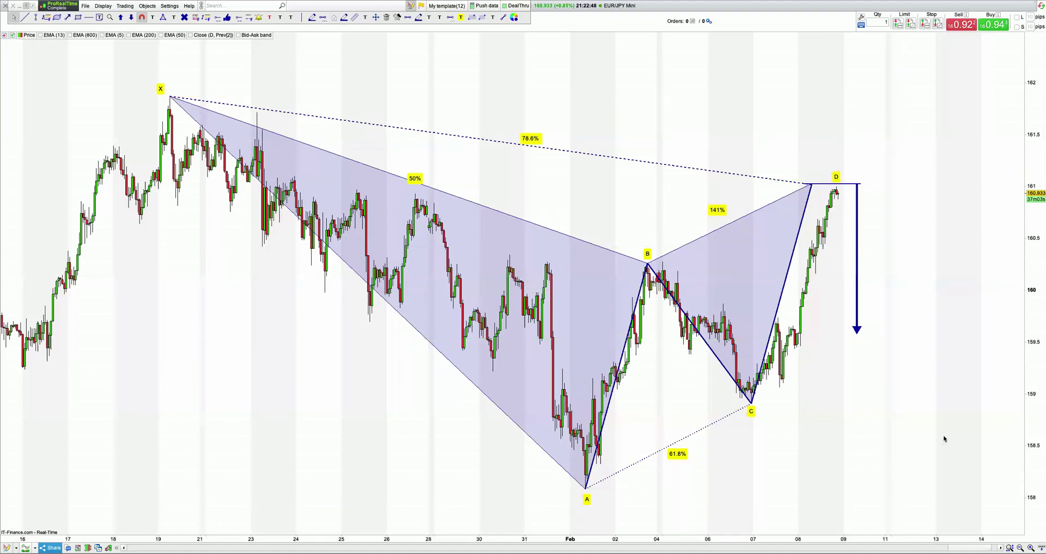
# - Examine the B–C–D triangle, the horizontal level at D and the downward target arrow
pyautogui.click(689, 245)
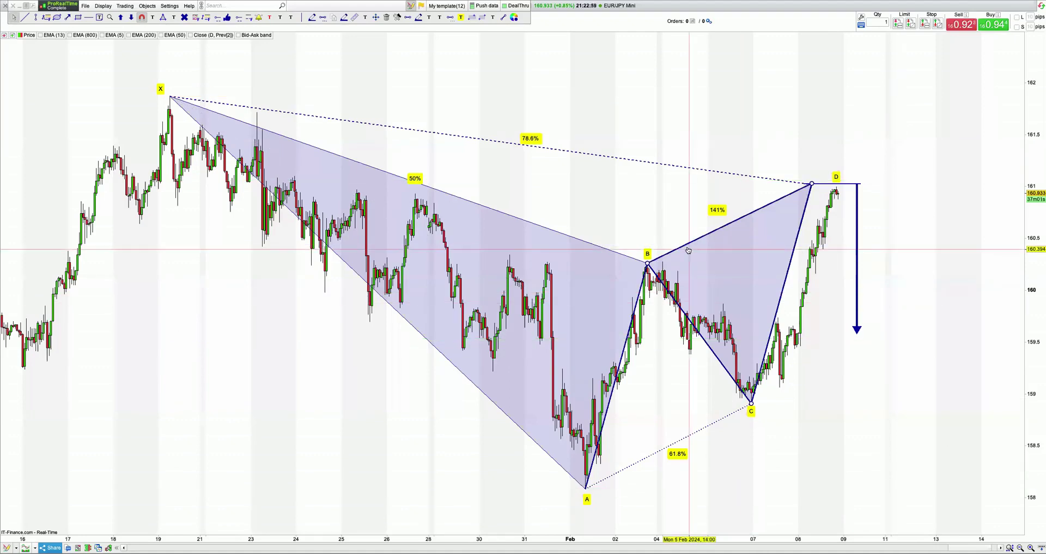
pyautogui.click(652, 284)
pyautogui.click(829, 224)
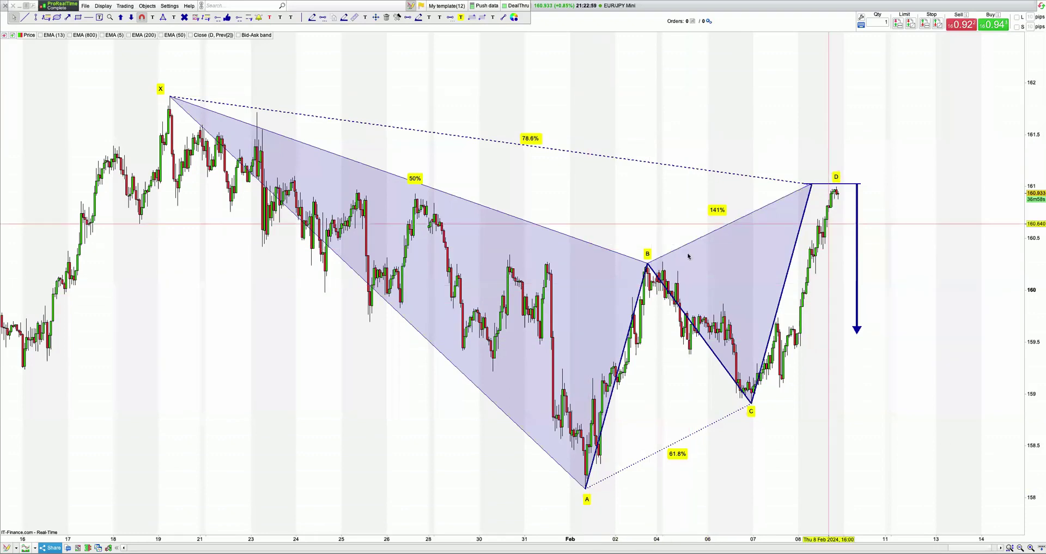
pyautogui.click(721, 291)
pyautogui.click(779, 231)
pyautogui.click(854, 194)
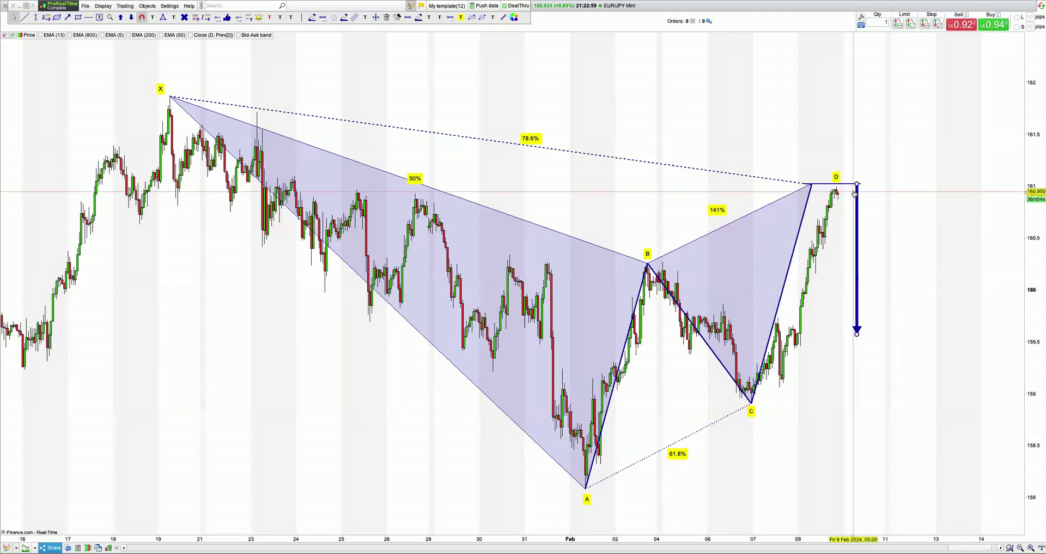
pyautogui.moveTo(853, 194)
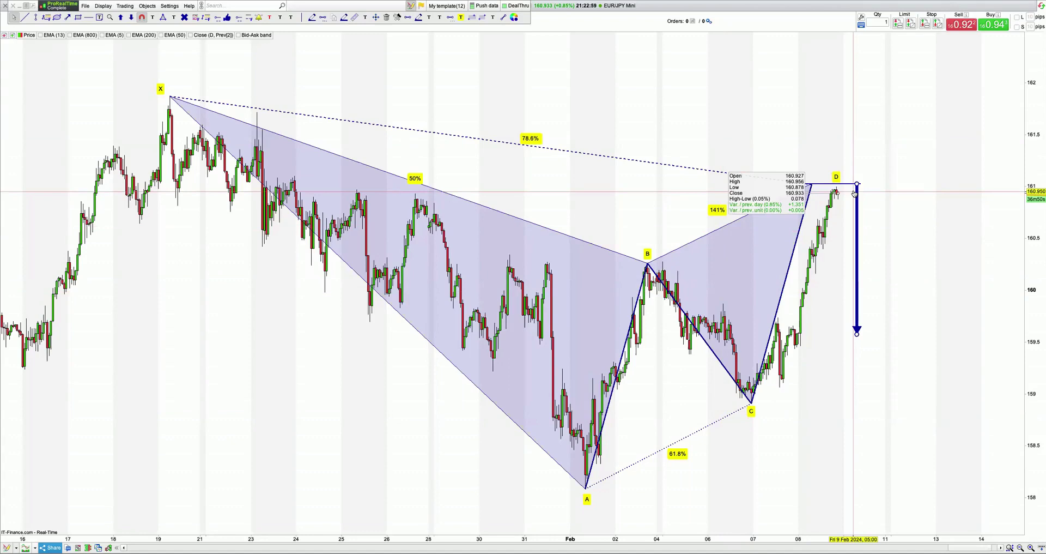
pyautogui.click(654, 105)
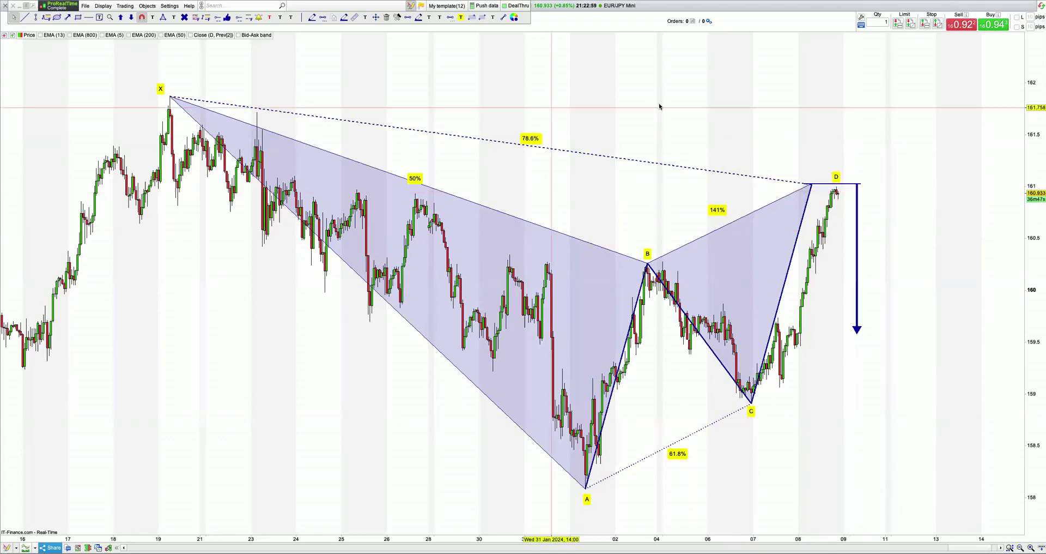
pyautogui.moveTo(659, 106)
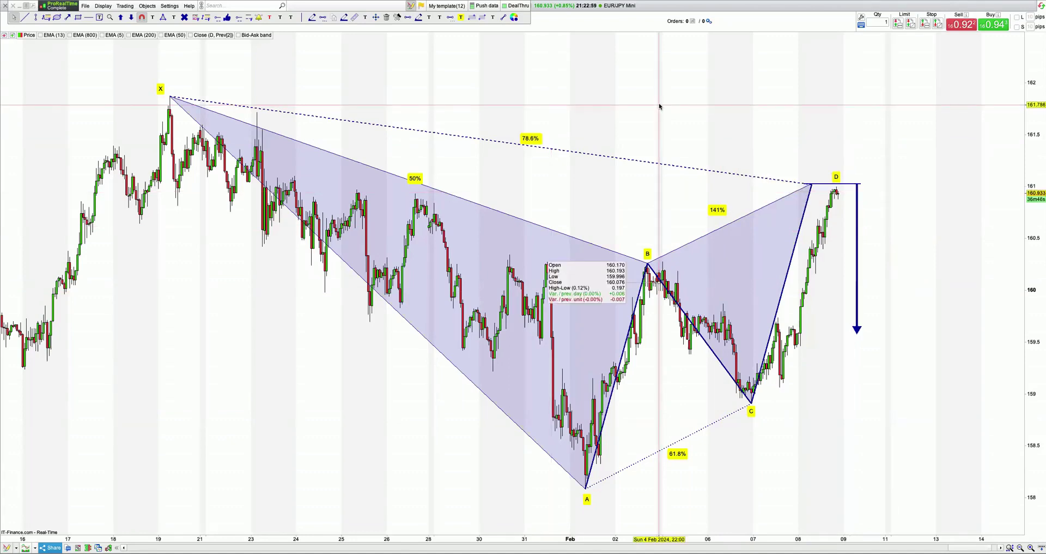